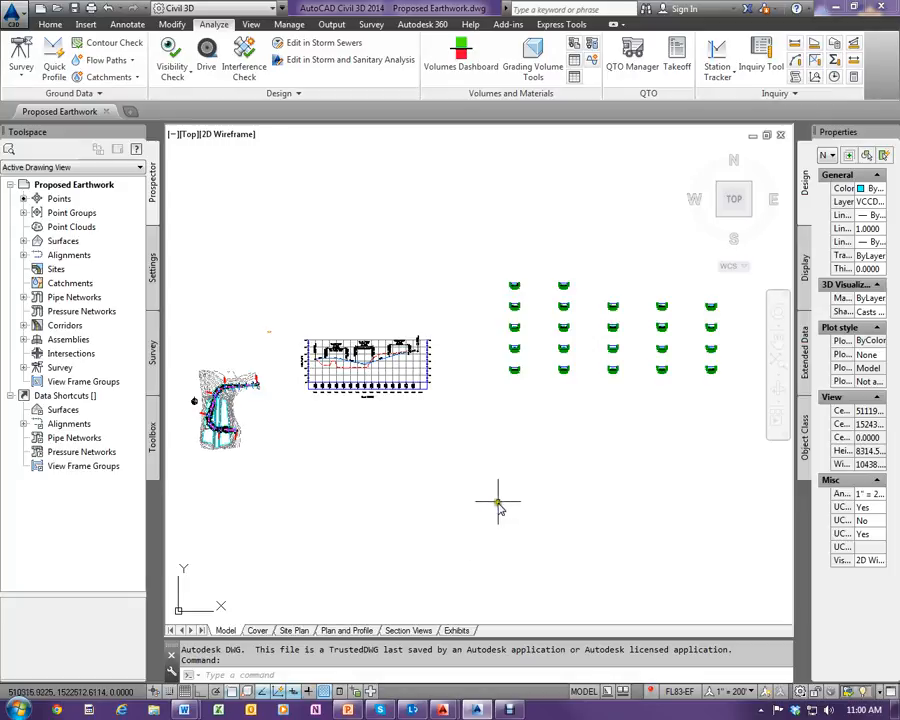
click(20, 709)
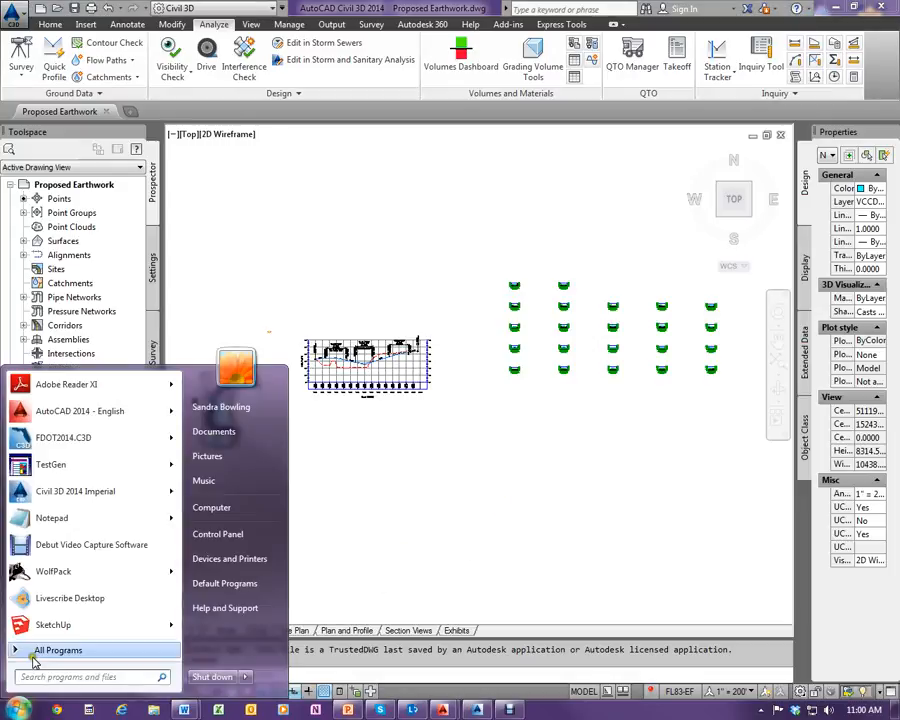
mouse_move(53, 499)
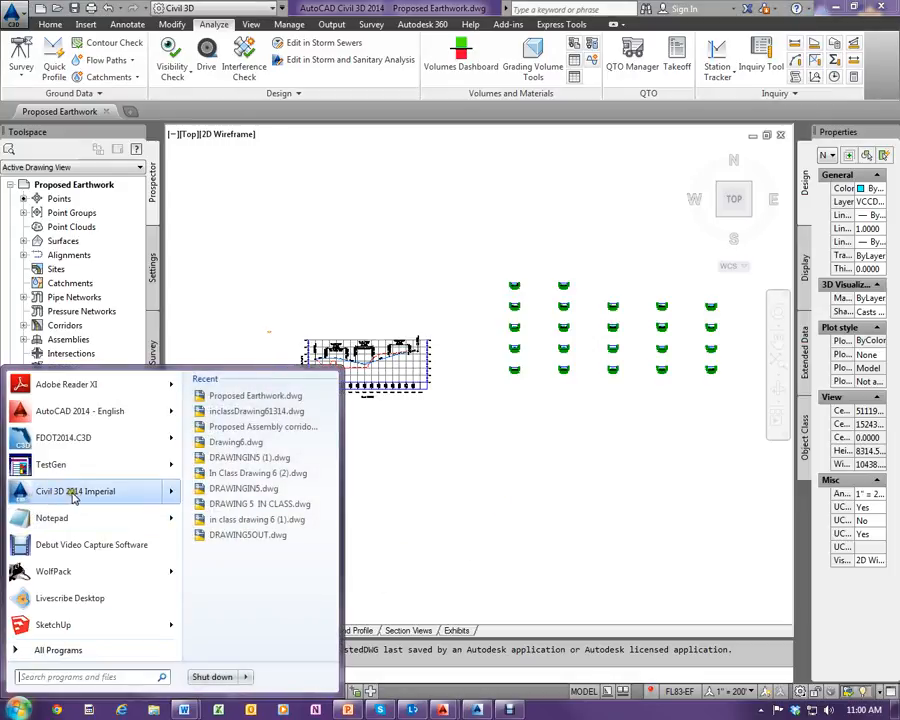
click(57, 651)
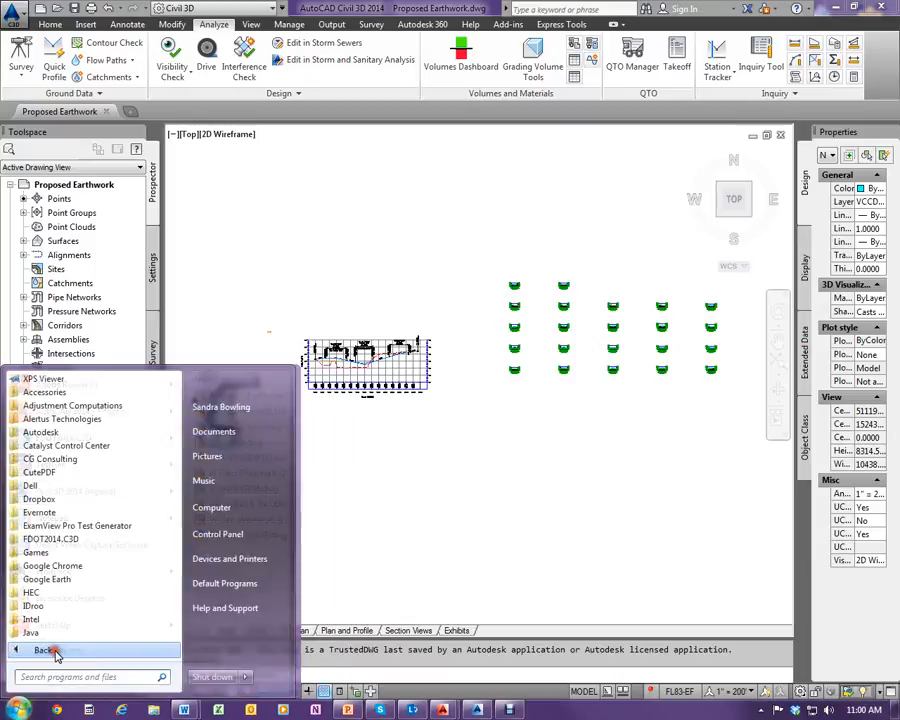
click(42, 433)
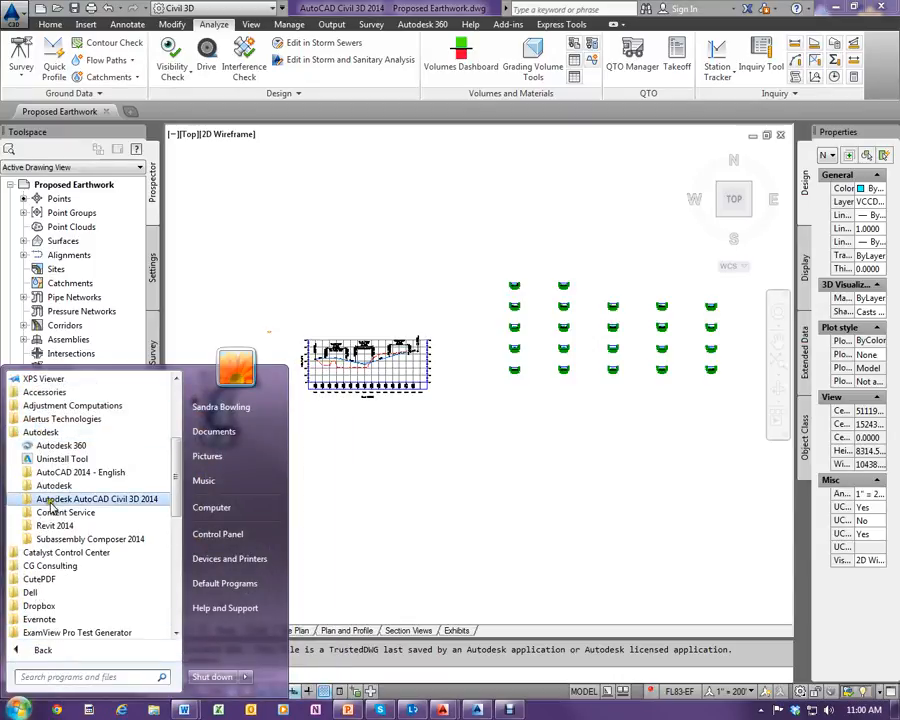
click(137, 500)
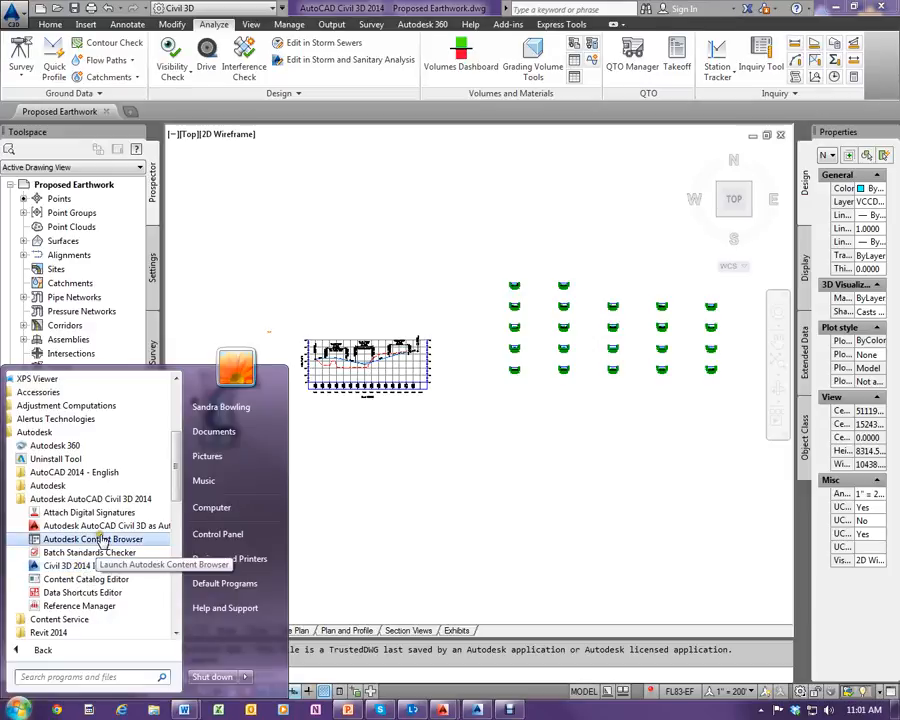
click(378, 504)
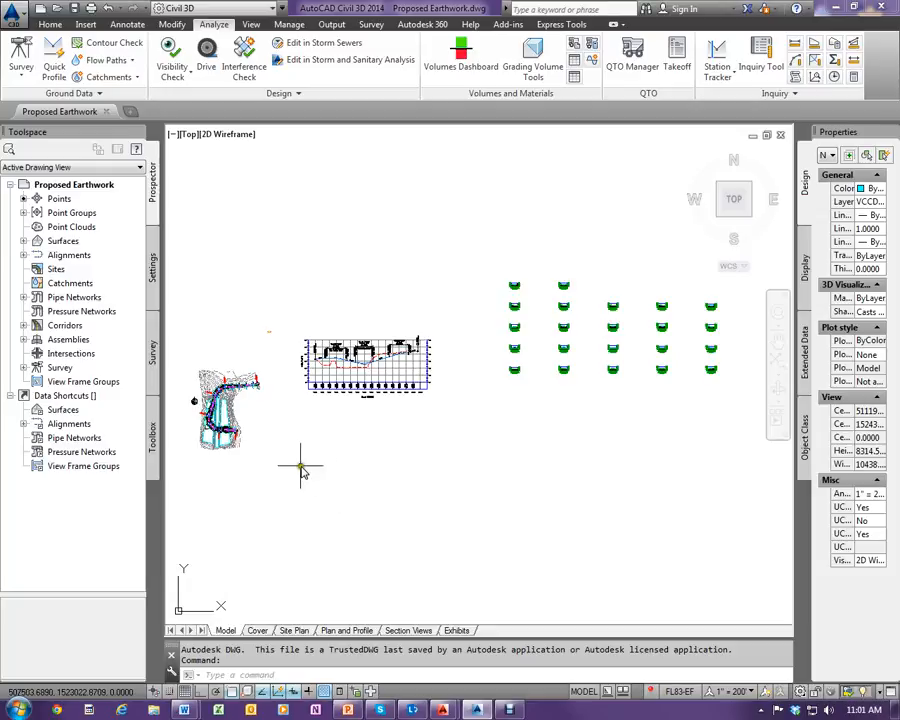
scroll(190, 305, up, 5)
scroll(222, 427, up, 2)
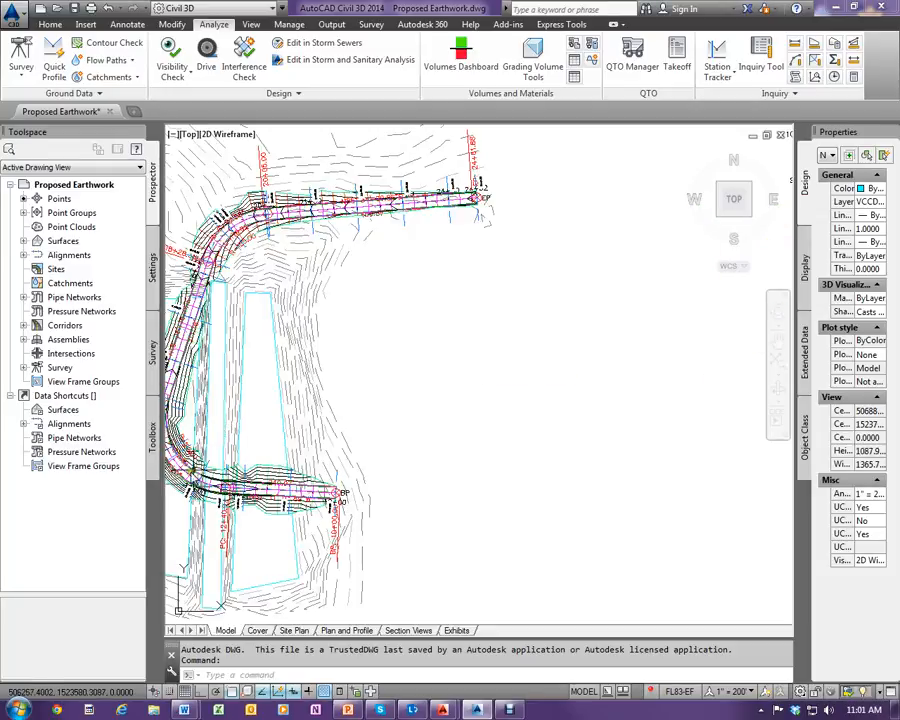
scroll(222, 427, down, 8)
scroll(432, 418, up, 5)
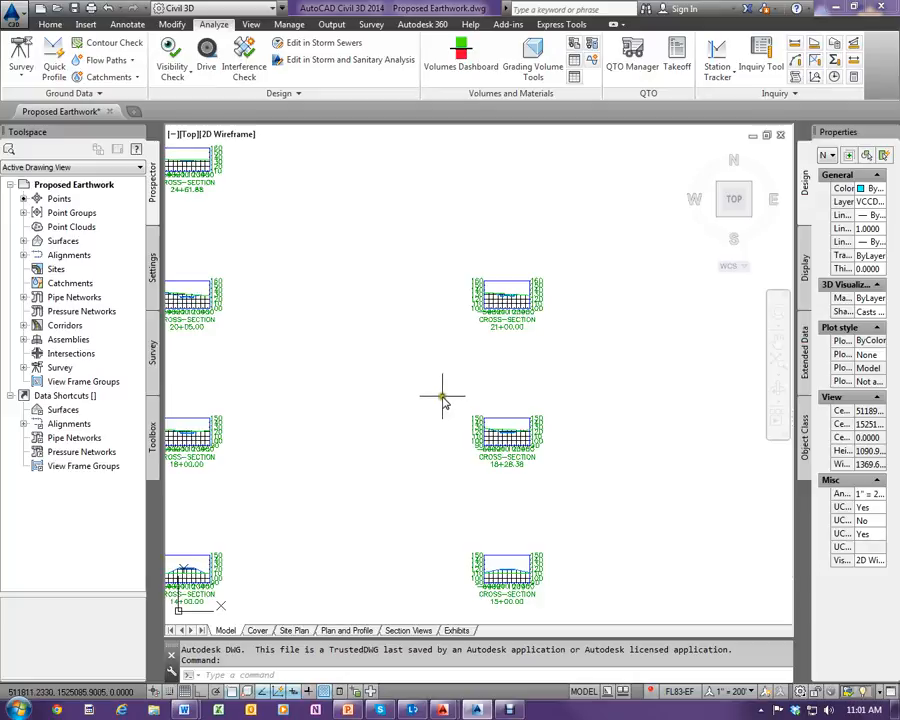
Start the Compute Materials command for the Road alignment and its VCD - Road sample line group
click(49, 24)
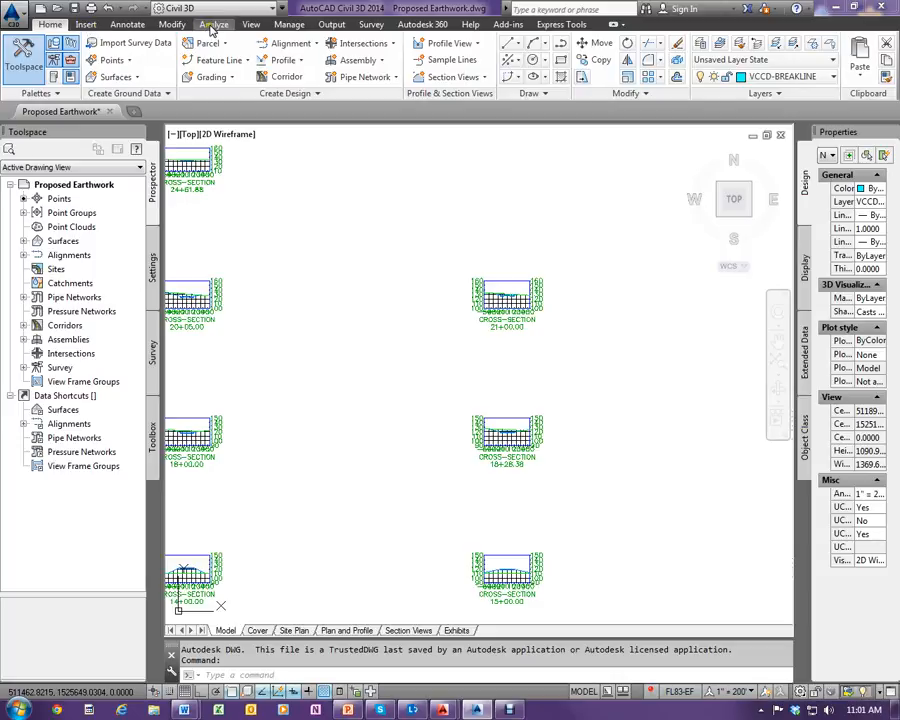
click(213, 25)
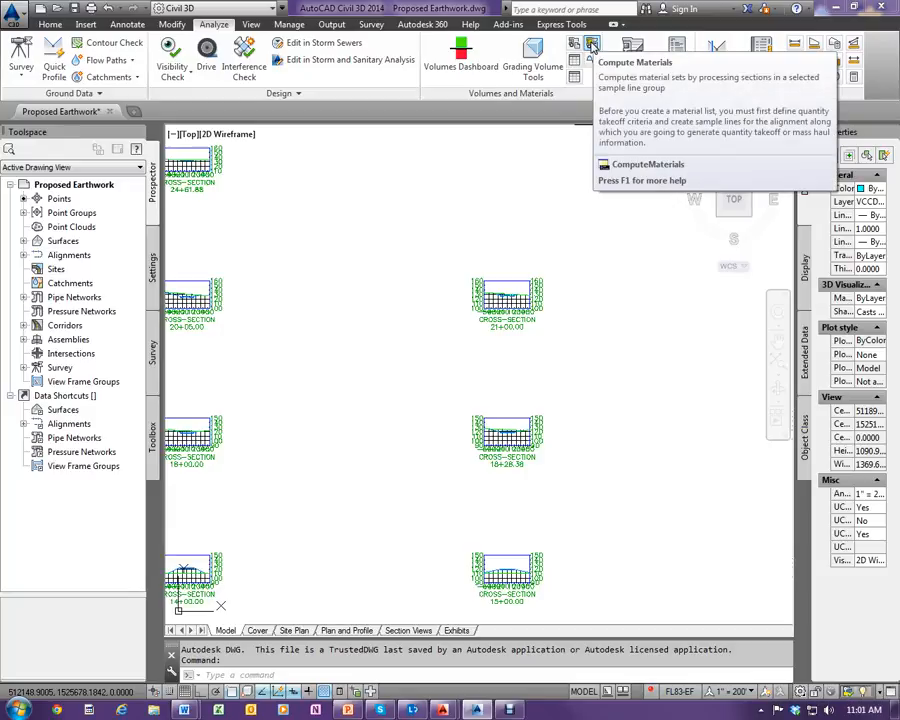
click(592, 46)
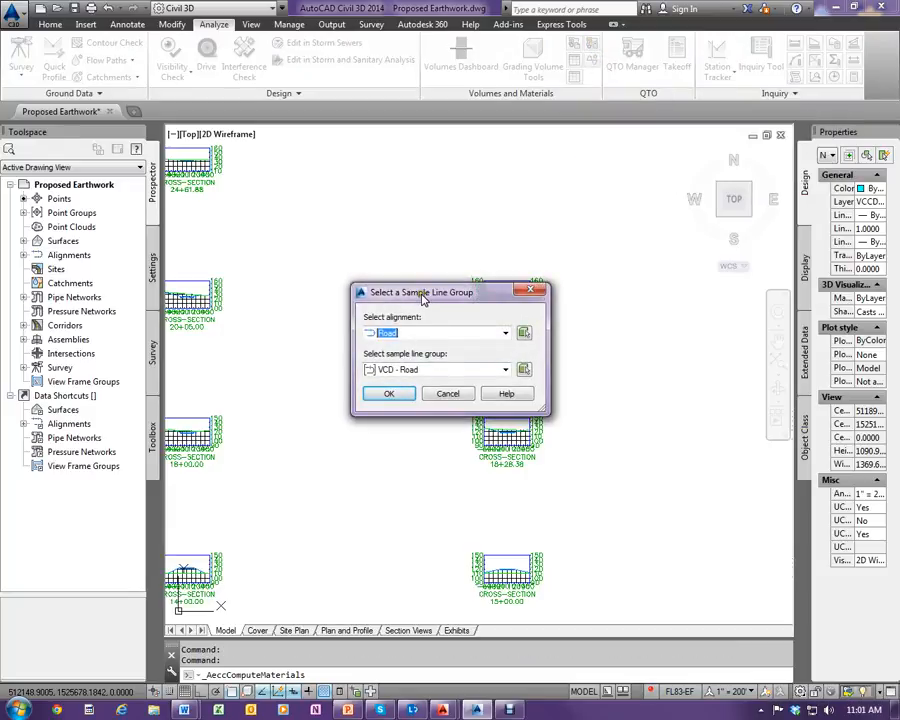
click(445, 335)
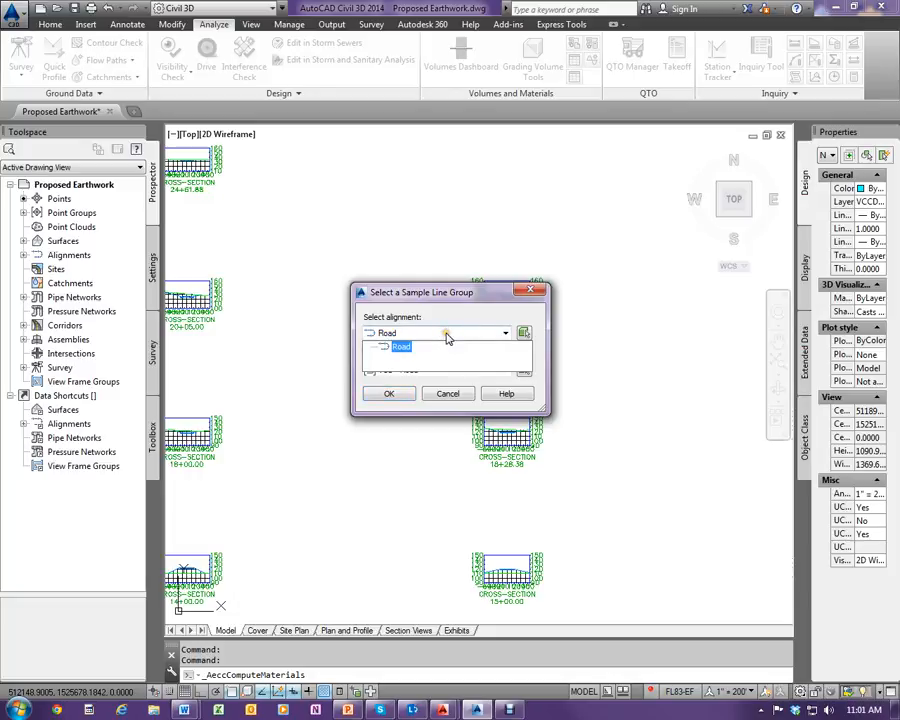
click(401, 347)
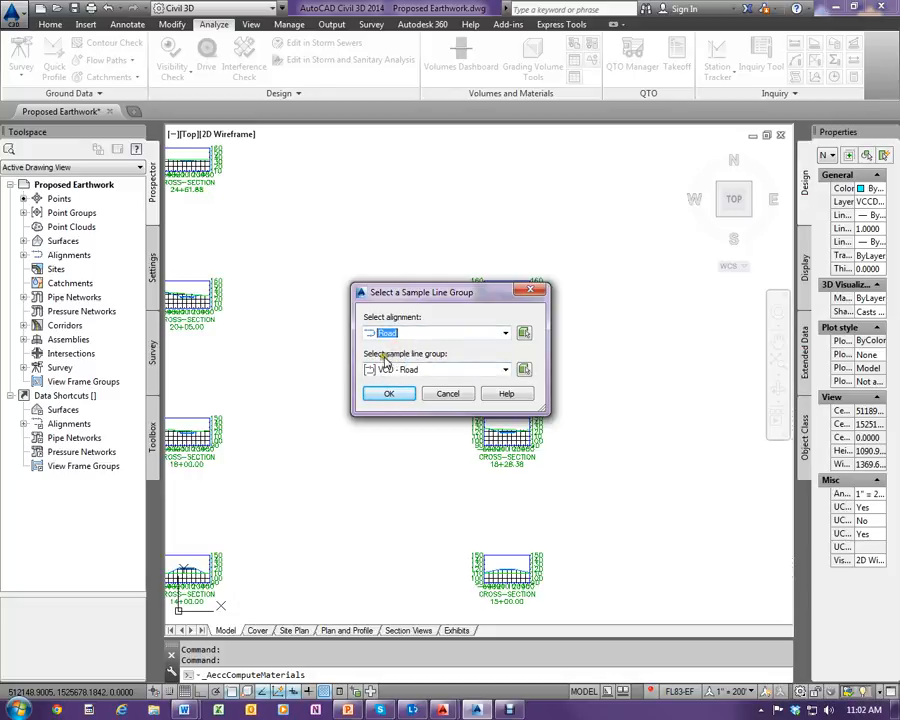
click(424, 371)
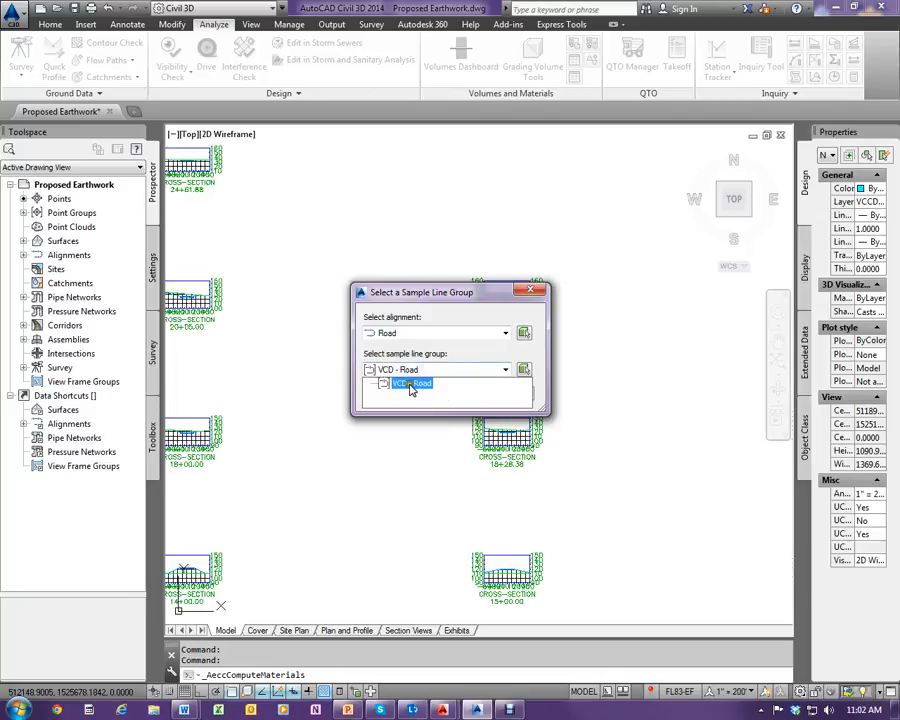
click(411, 384)
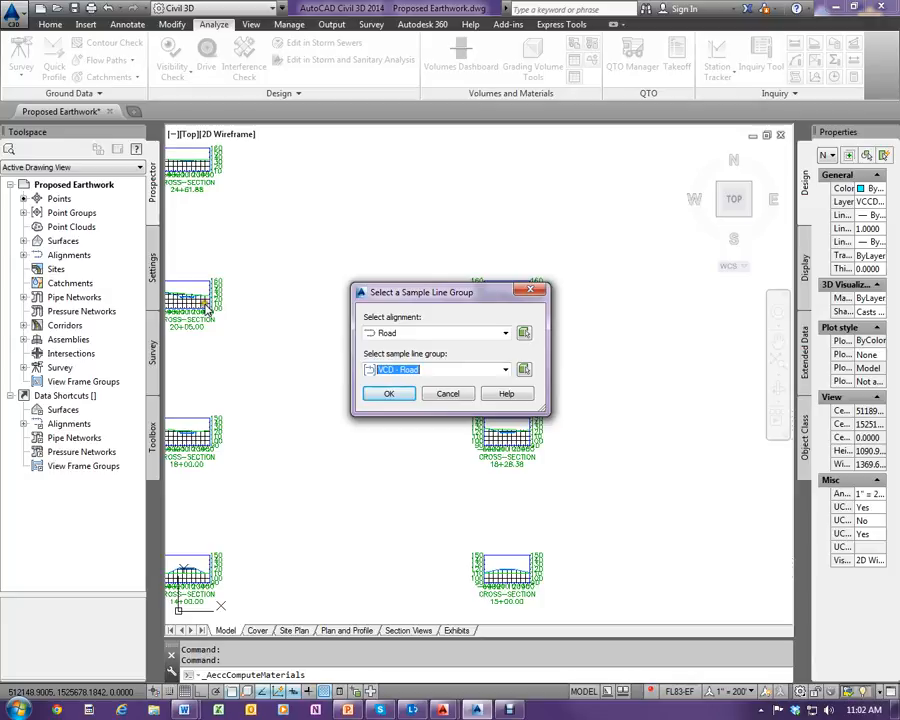
click(390, 394)
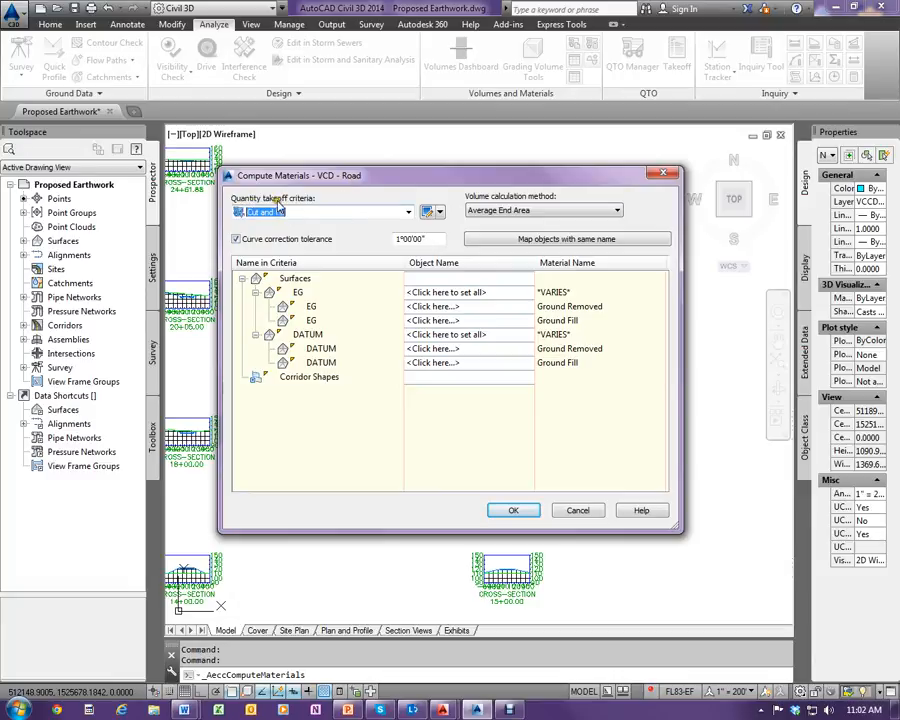
Set the quantity takeoff criteria to Earthworks and the volume calculation method to Average End Area
click(408, 212)
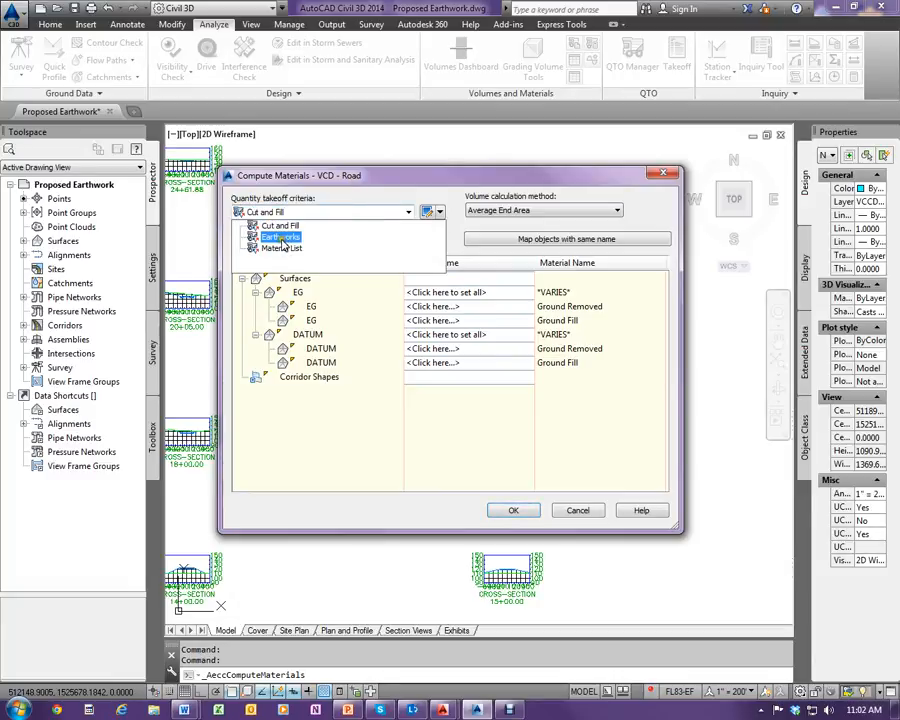
click(281, 238)
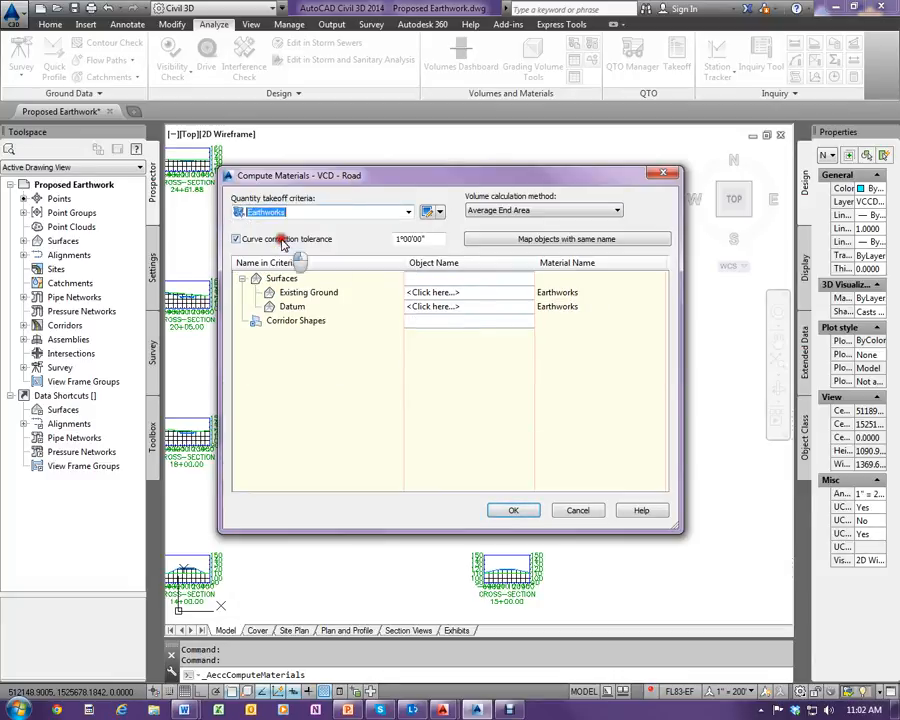
click(500, 212)
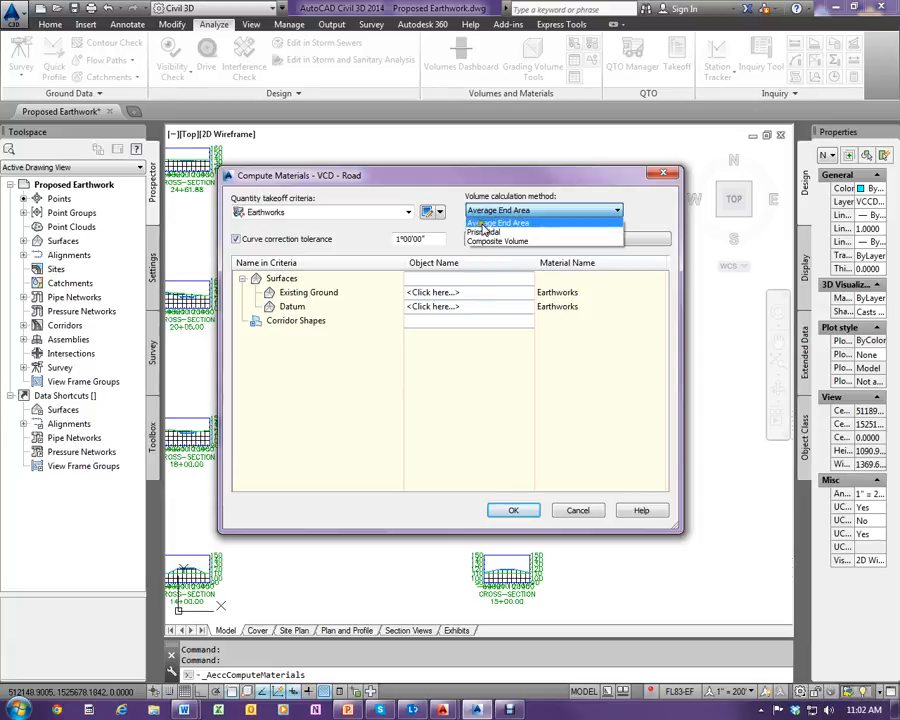
click(484, 224)
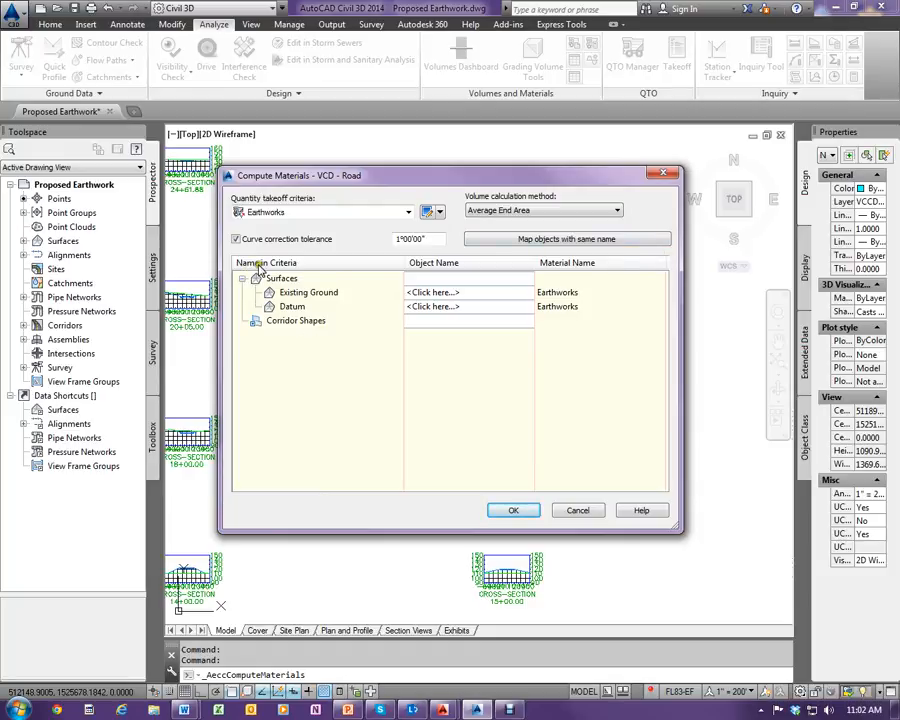
Assign the Existing surface to Existing Ground and VCD Corridor VCD Corridor Surface - (2) to Datum, and compute the materials
click(446, 293)
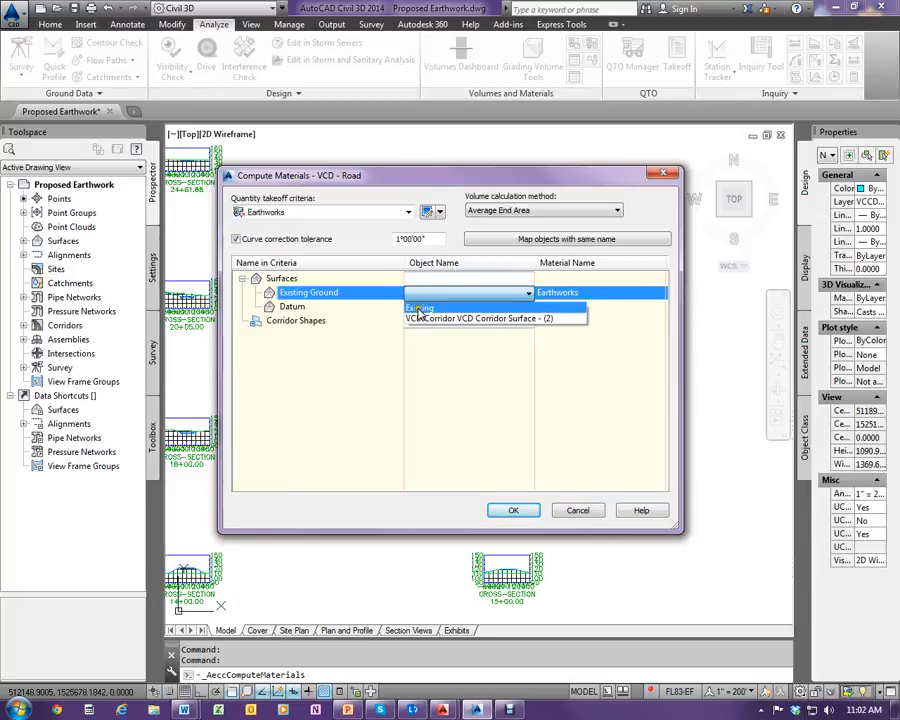
click(419, 308)
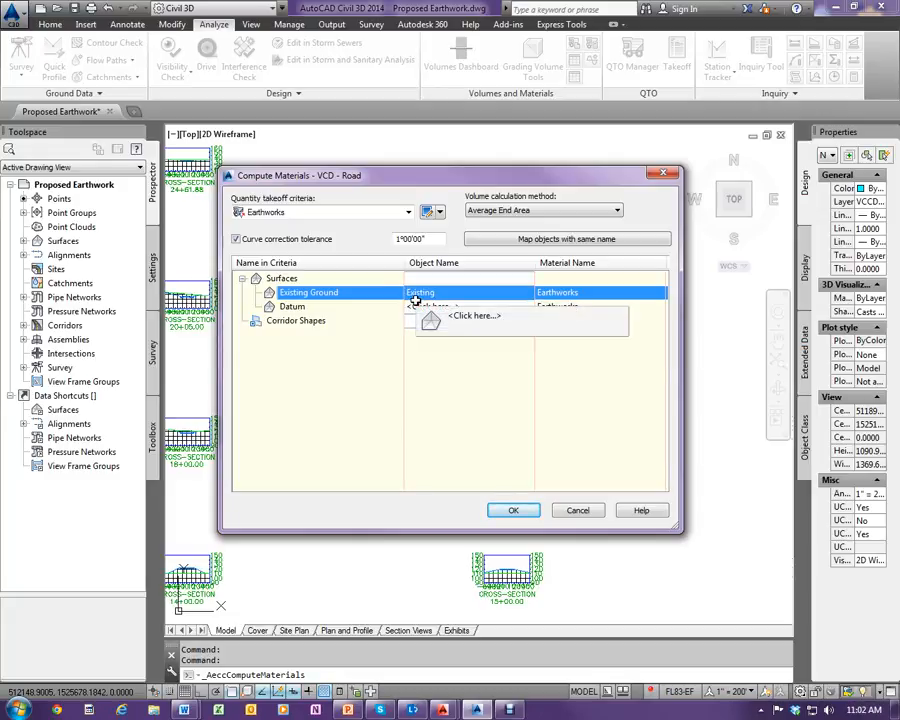
click(425, 307)
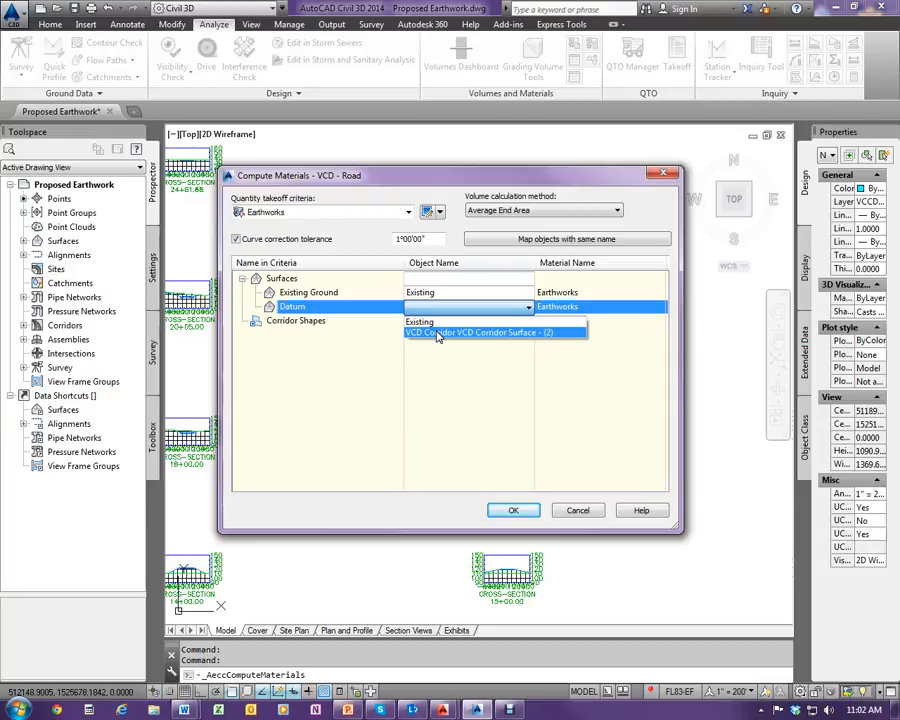
click(437, 333)
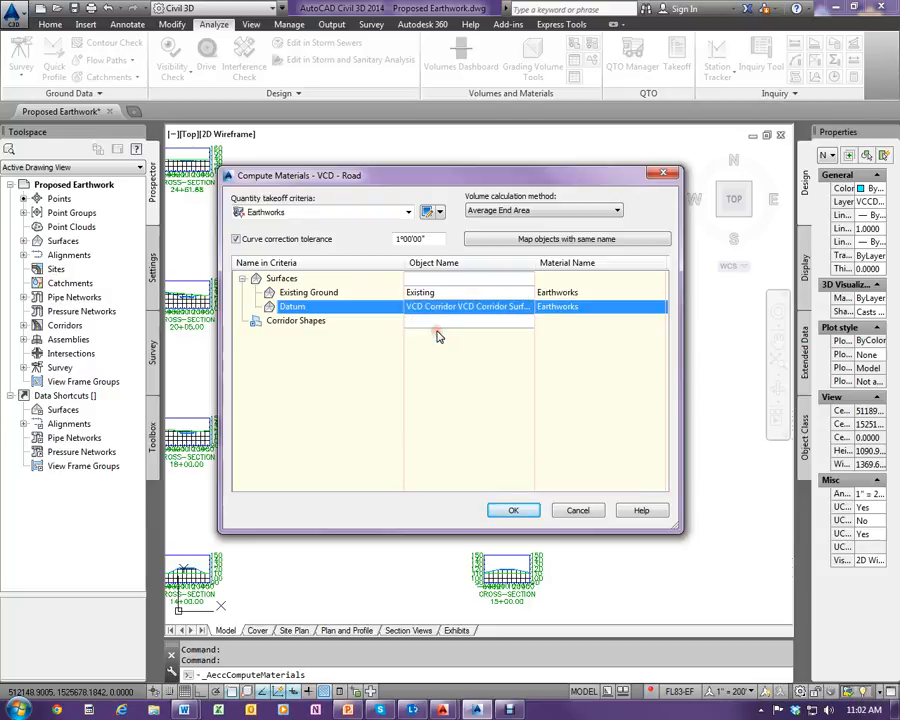
click(513, 510)
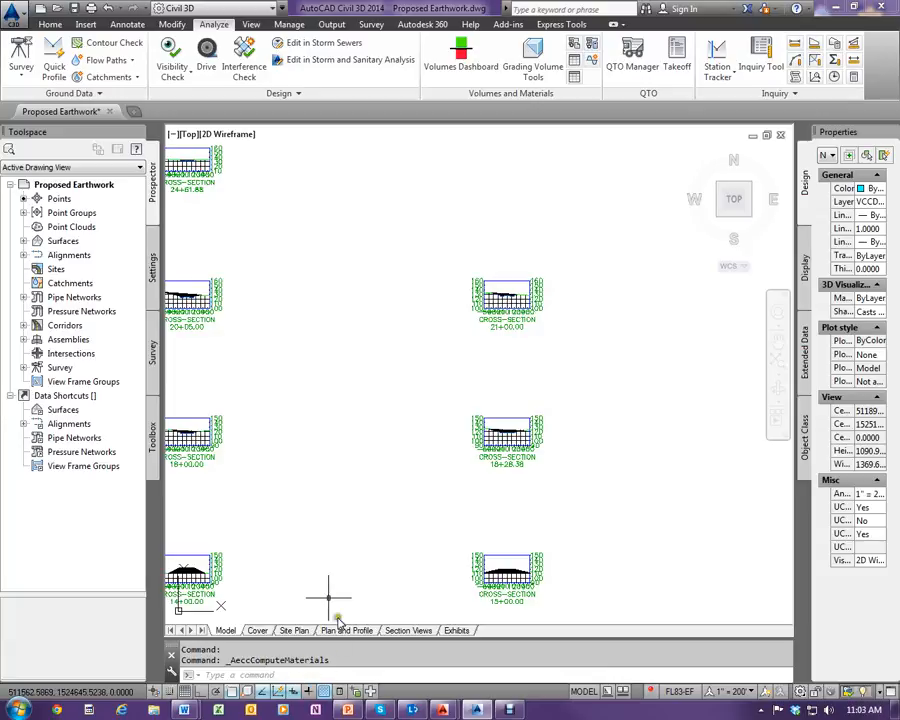
Examine the cross-section views at several stations for the earthwork material areas between the existing ground and the corridor
scroll(482, 324, up, 6)
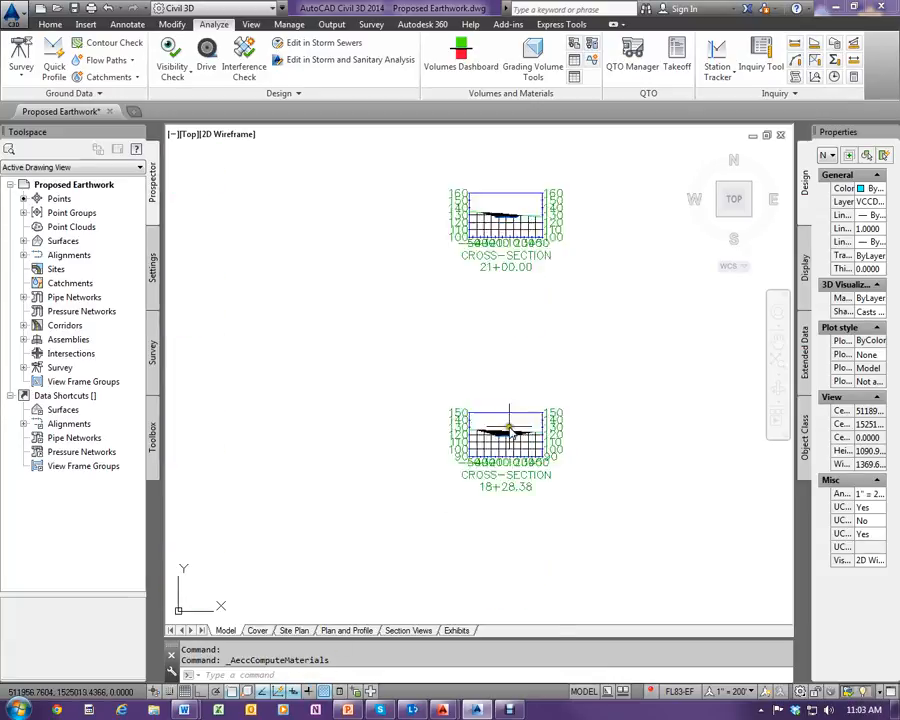
scroll(545, 462, down, 4)
scroll(474, 287, down, 3)
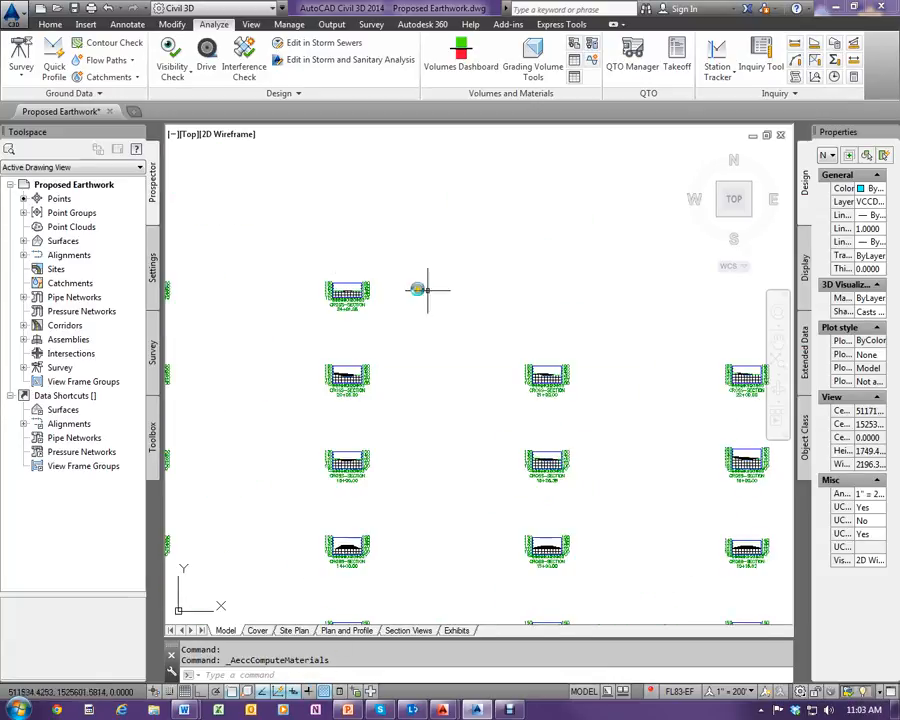
scroll(480, 291, up, 8)
scroll(400, 300, down, 5)
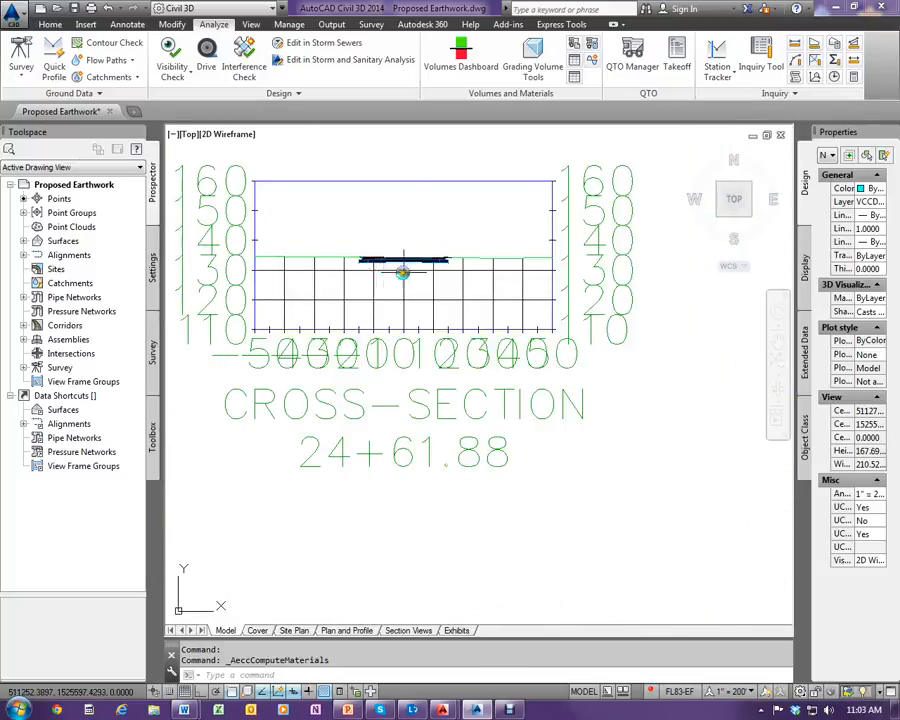
scroll(450, 410, up, 6)
scroll(452, 344, up, 1)
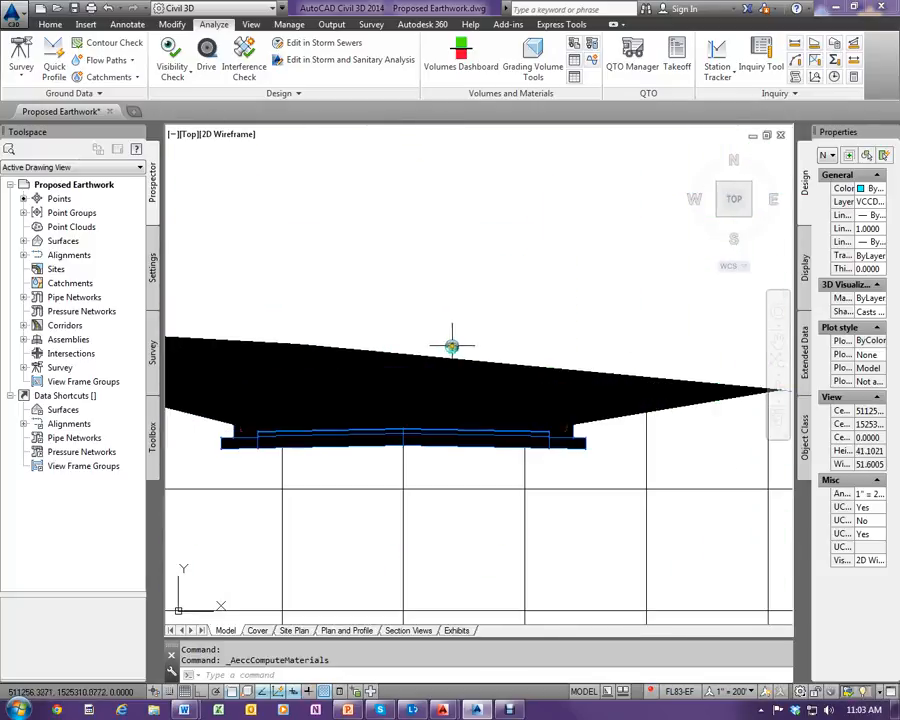
scroll(453, 390, down, 5)
scroll(390, 440, up, 4)
scroll(382, 416, up, 3)
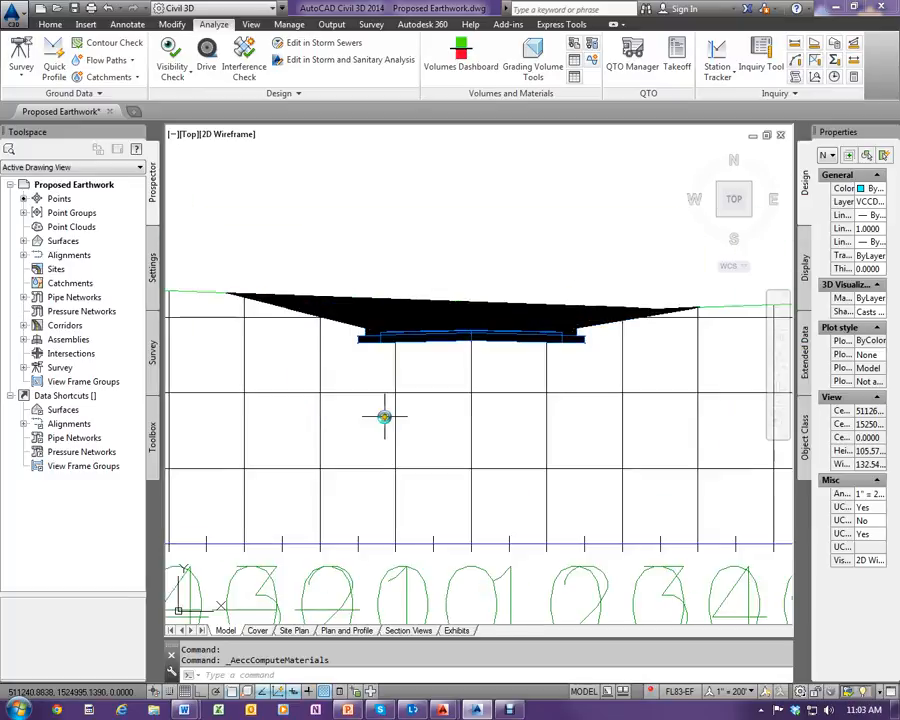
scroll(330, 380, down, 7)
scroll(538, 350, up, 3)
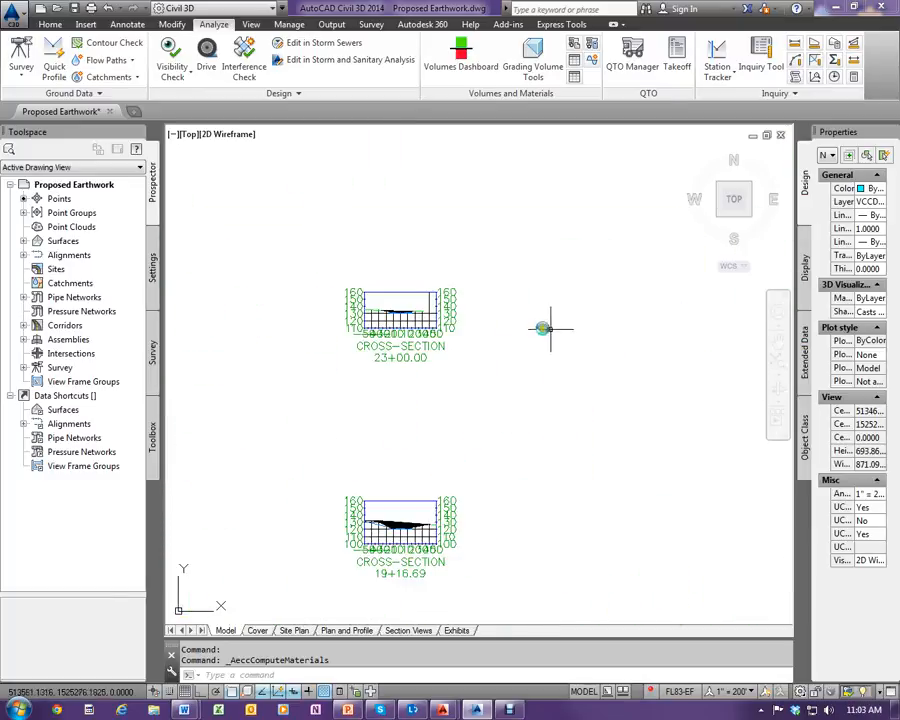
scroll(400, 345, up, 2)
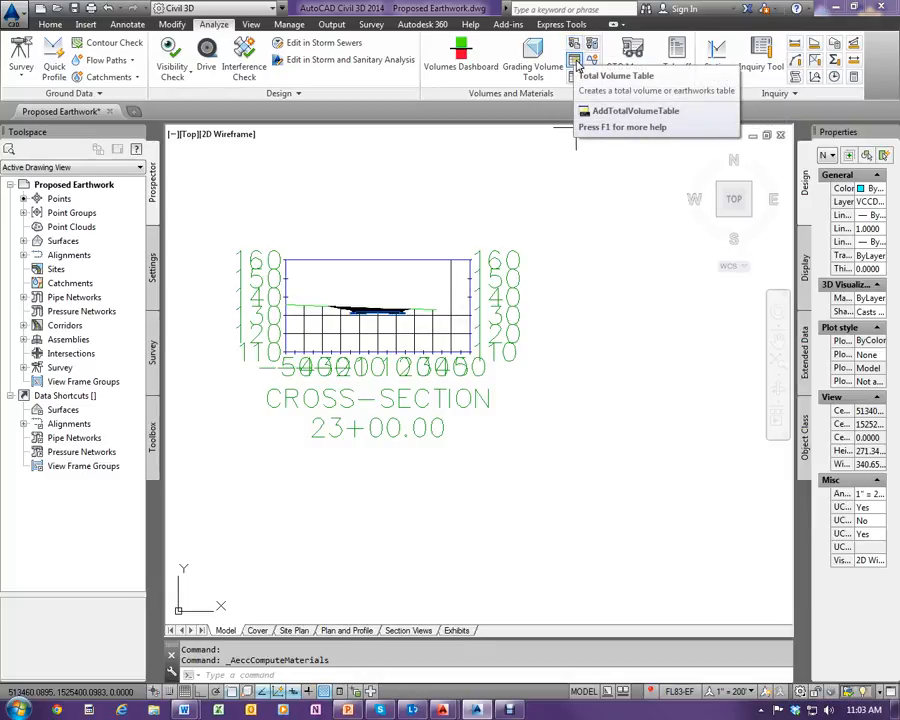
Start a total volume table for the Road alignment using Material List - (3), with a maximum of 30 rows per table
click(576, 63)
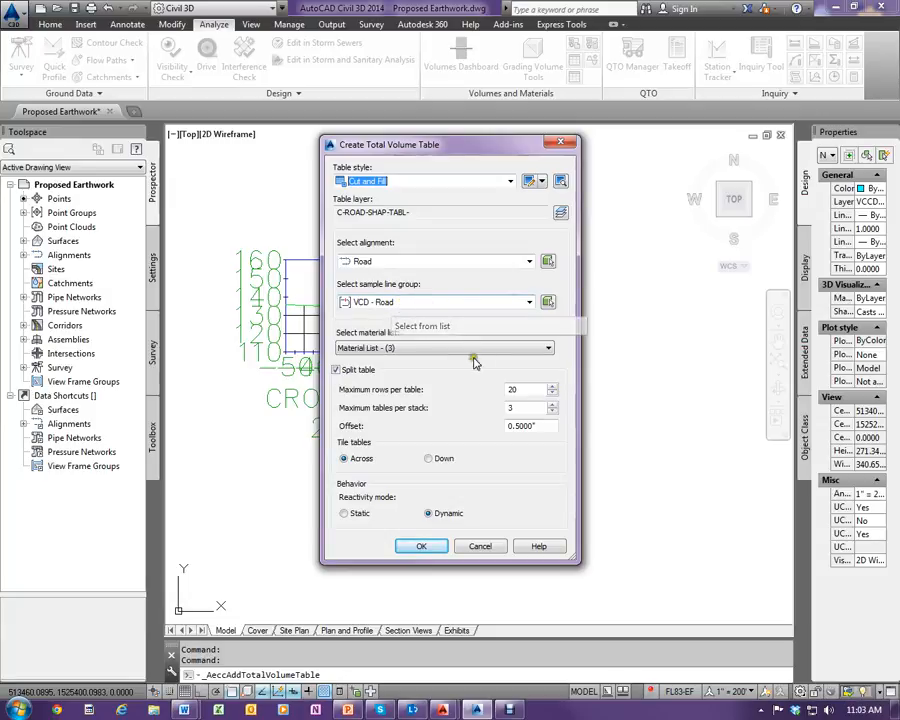
click(400, 348)
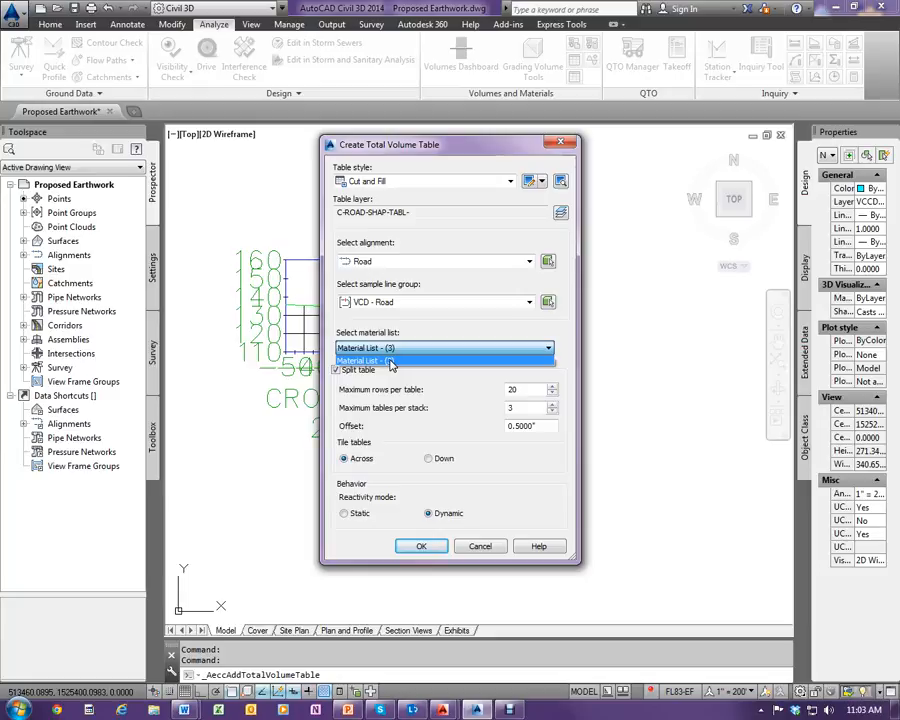
click(396, 362)
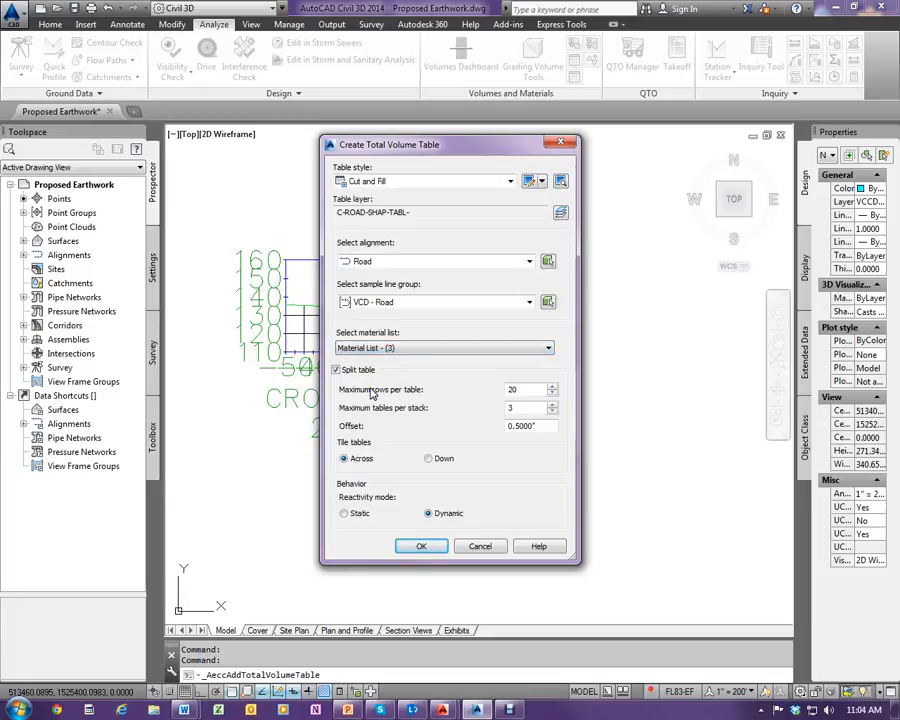
double_click(510, 389)
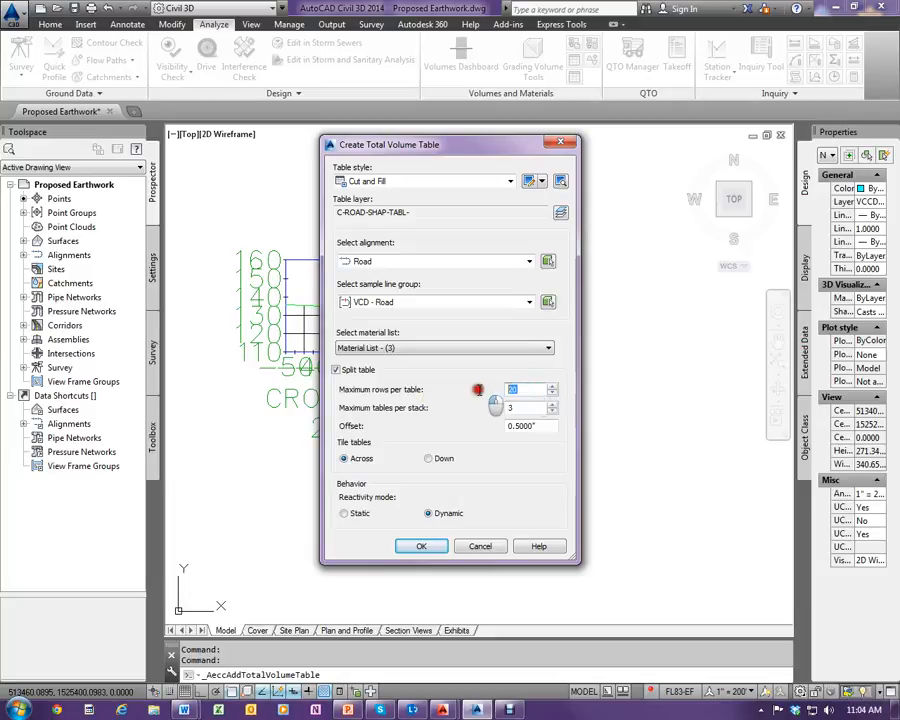
text(2)
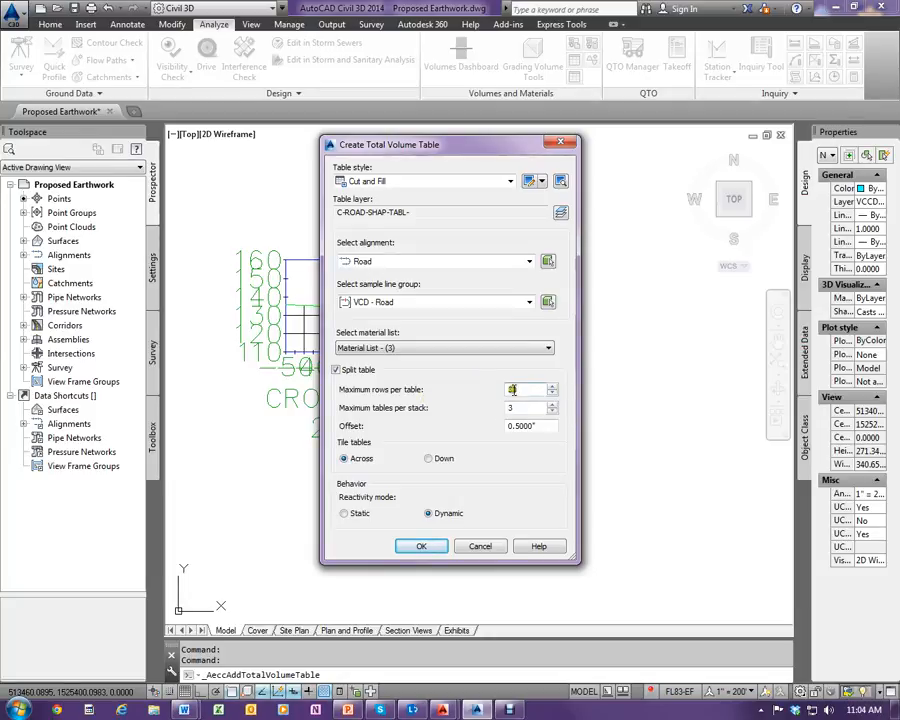
click(525, 408)
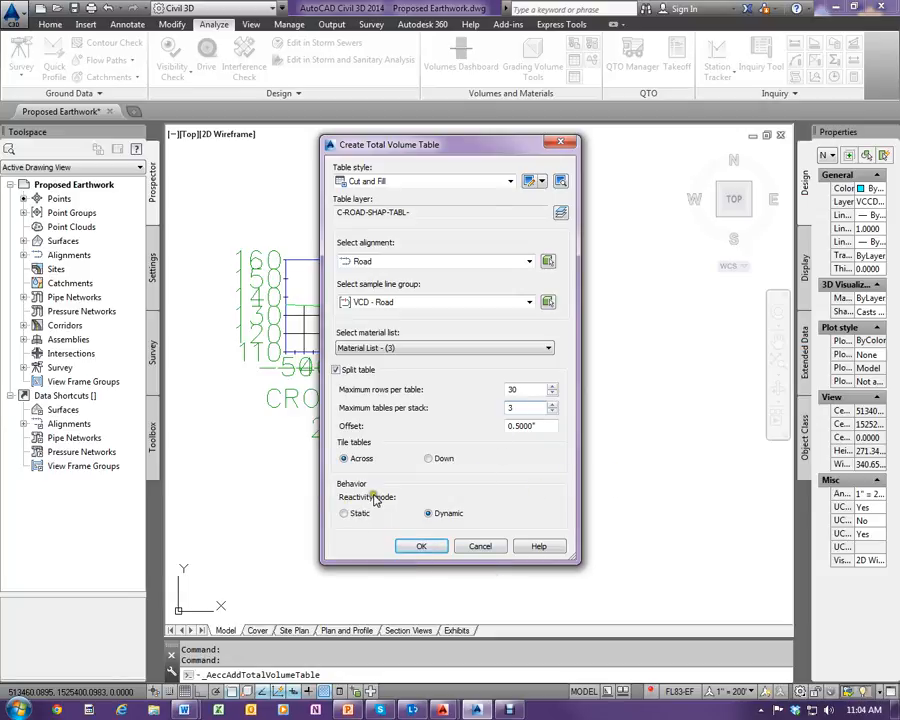
Use the Dynamic reactivity mode and place the total volume table in the empty space beside the cross-section views
click(433, 514)
click(421, 546)
scroll(450, 545, down, 8)
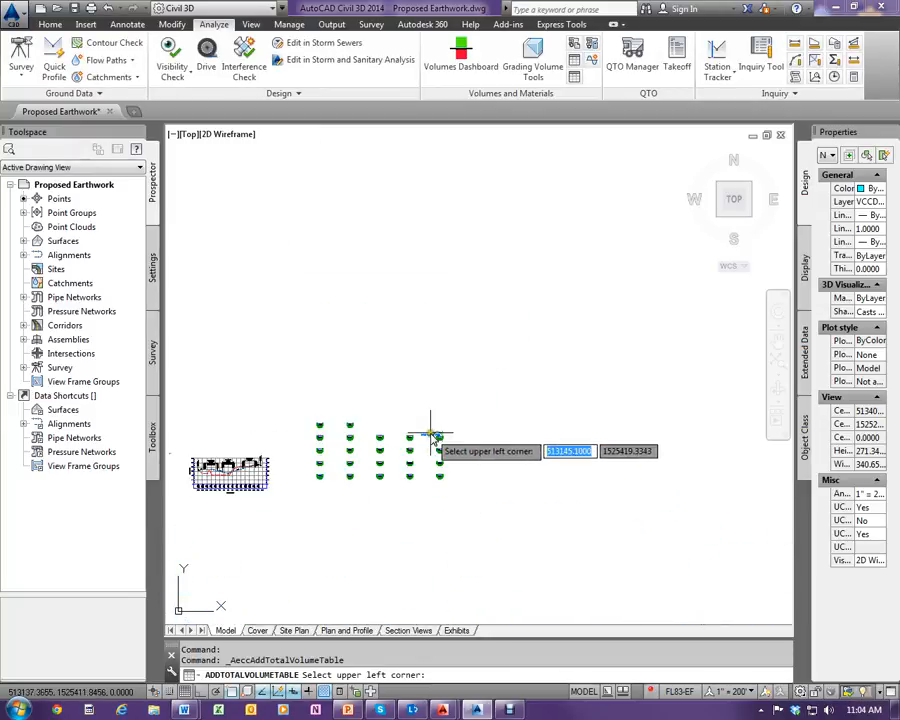
scroll(476, 441, up, 3)
click(475, 436)
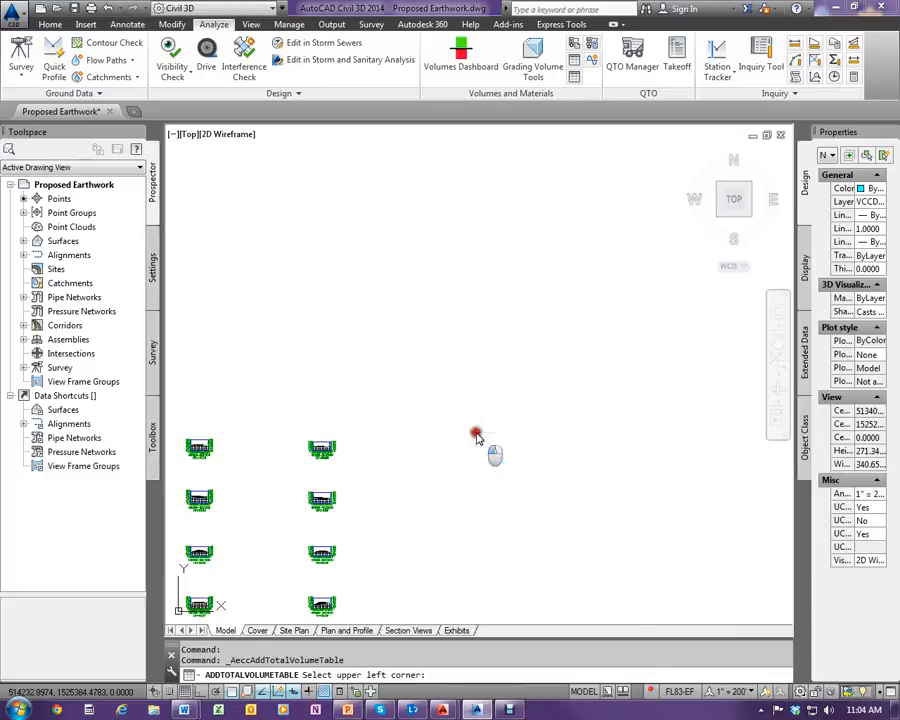
Examine the cut and fill values in the total volume table and the pavement layers in the cross-section at station 19+16.69
scroll(405, 418, down, 5)
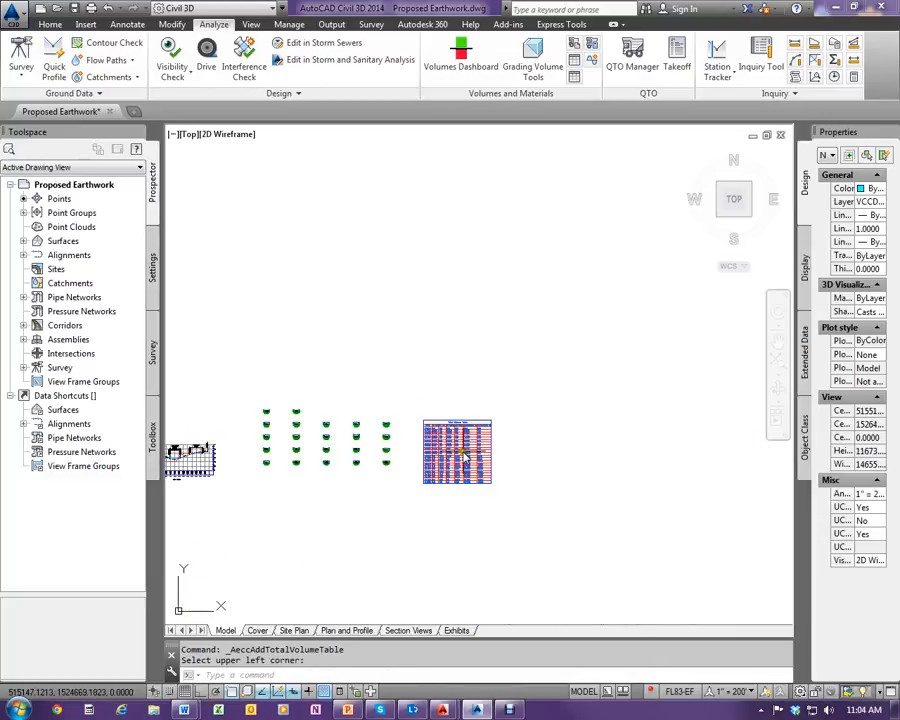
scroll(460, 450, up, 5)
scroll(545, 600, up, 2)
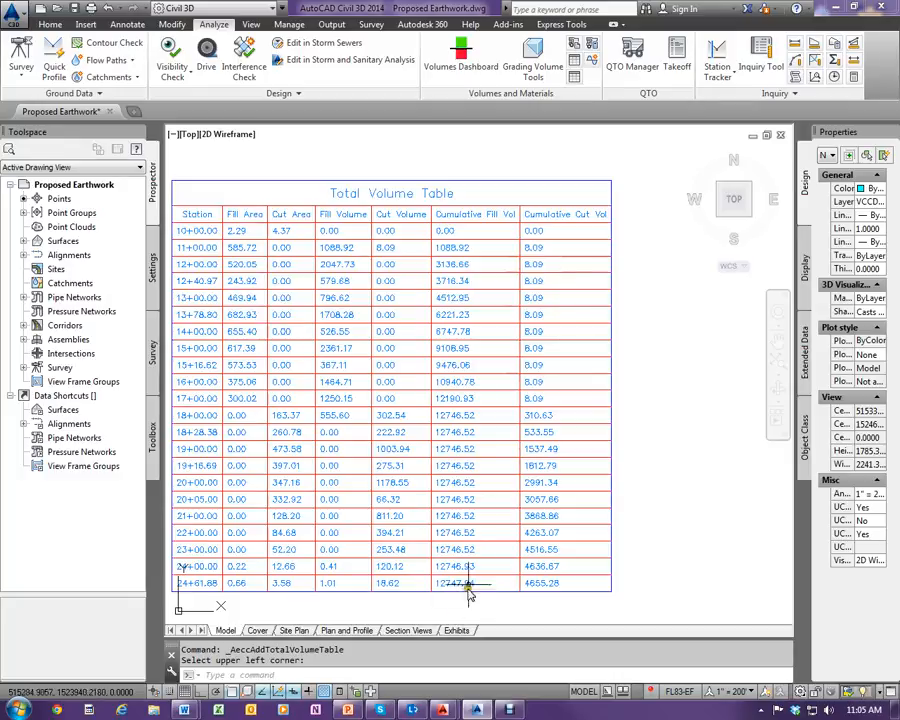
scroll(540, 344, down, 5)
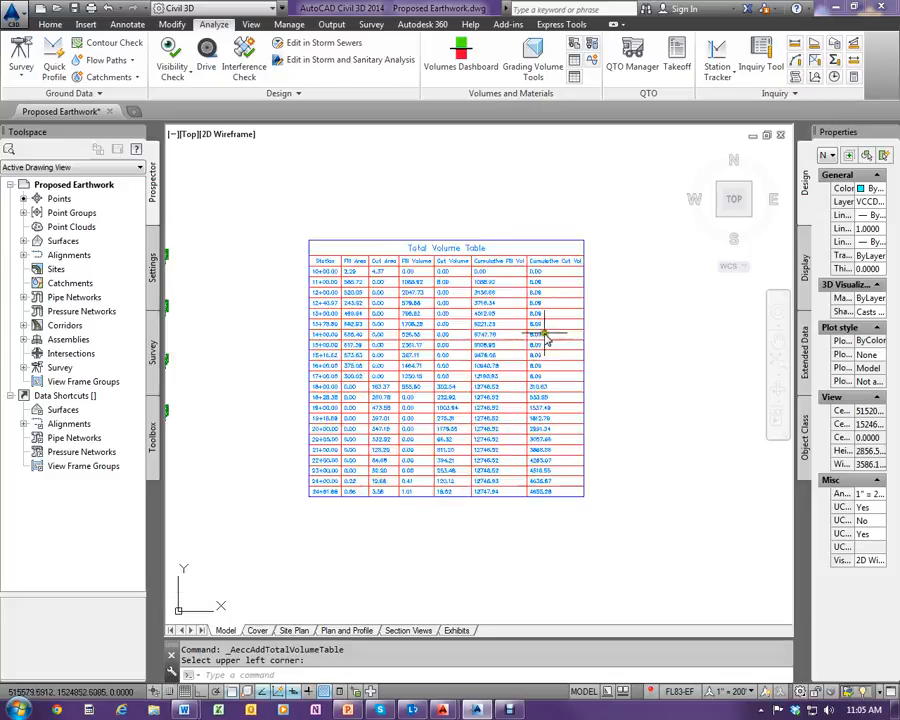
scroll(290, 326, up, 4)
scroll(343, 283, up, 5)
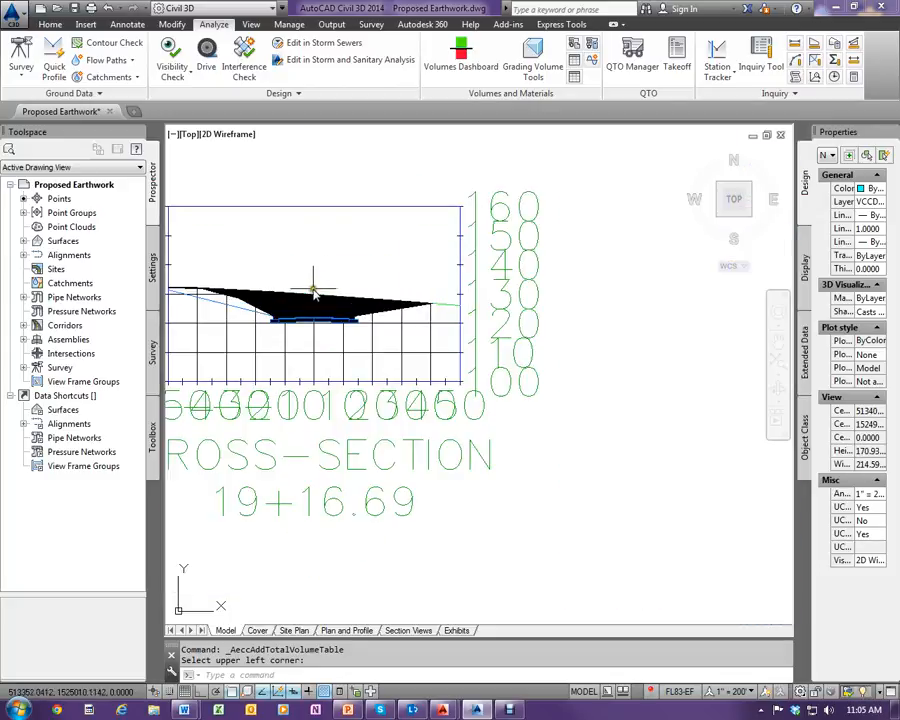
scroll(330, 300, up, 4)
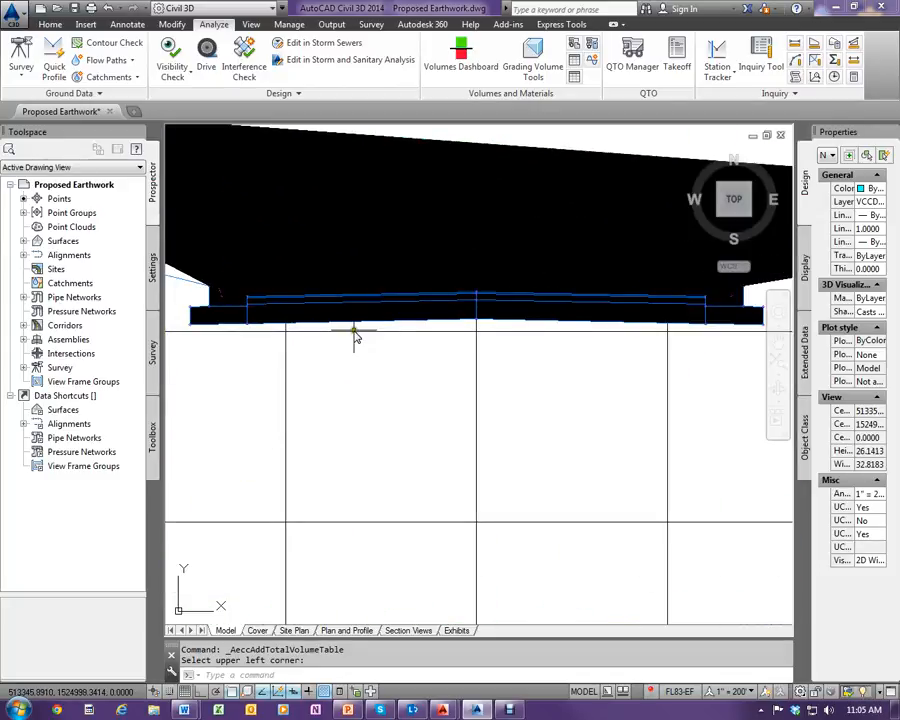
scroll(287, 342, down, 8)
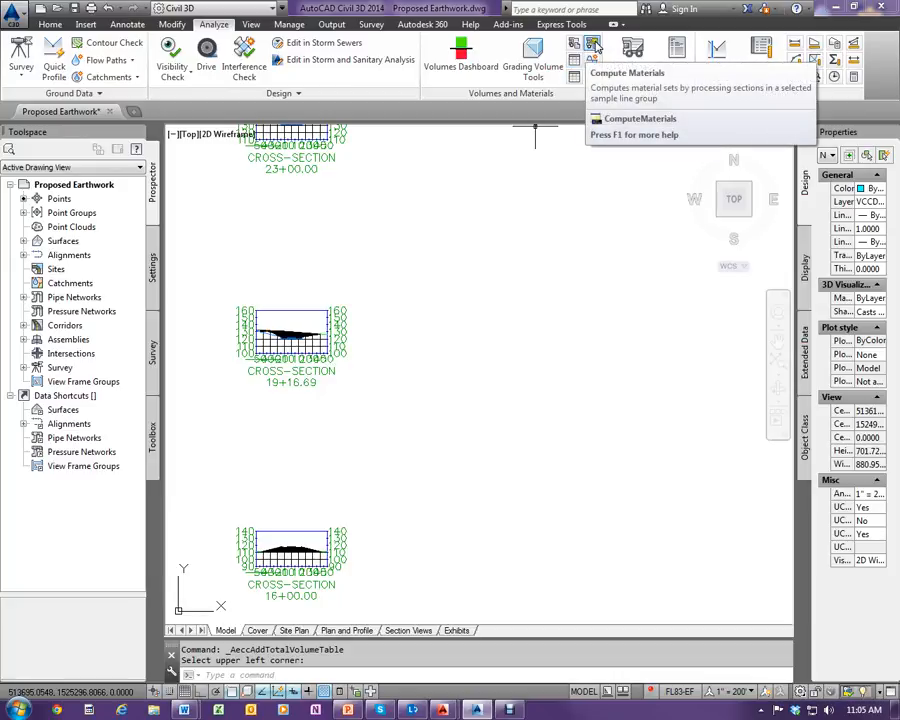
Reopen the material list of the VCD - Road sample line group and import the Material List quantity takeoff criteria
click(593, 47)
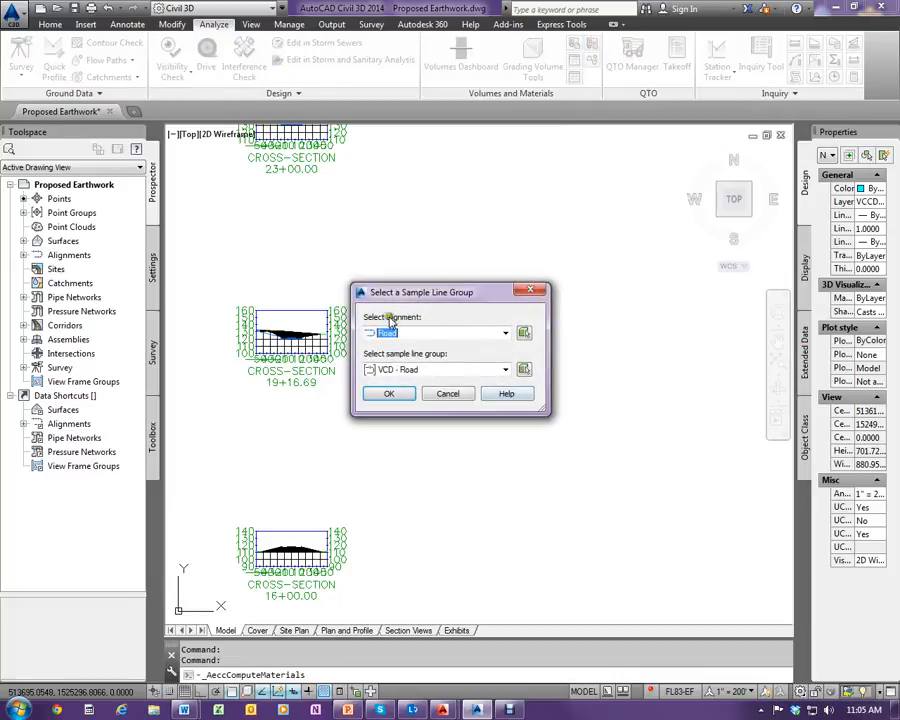
click(393, 394)
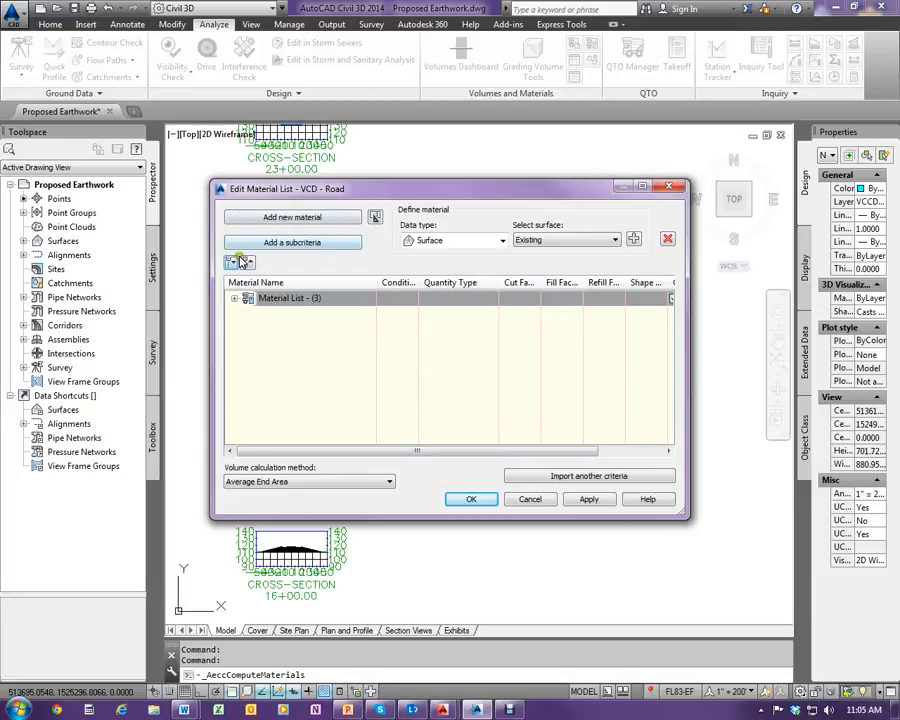
click(233, 300)
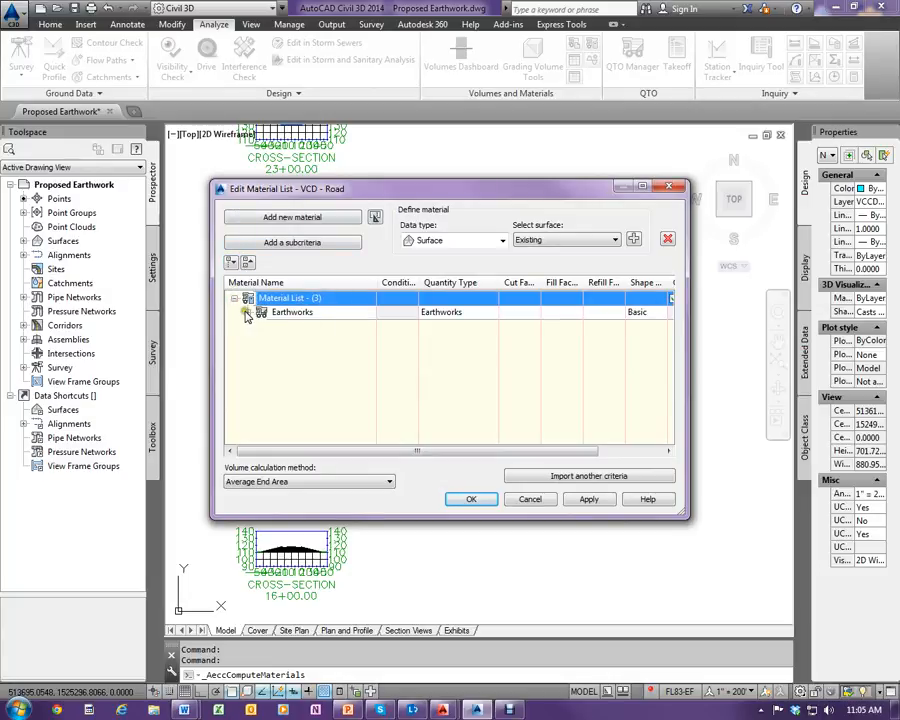
click(260, 243)
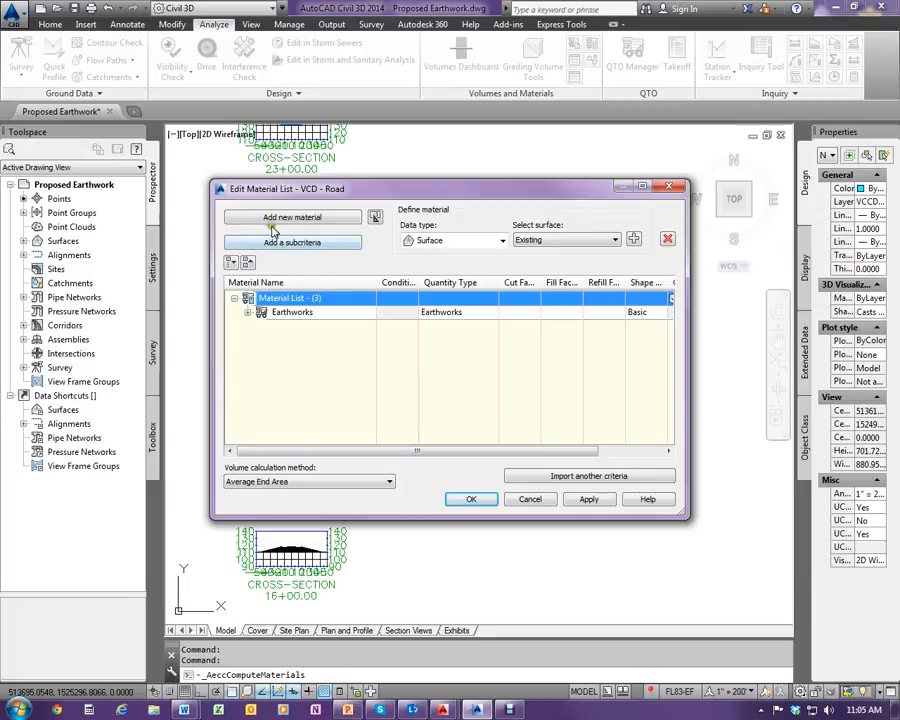
click(616, 476)
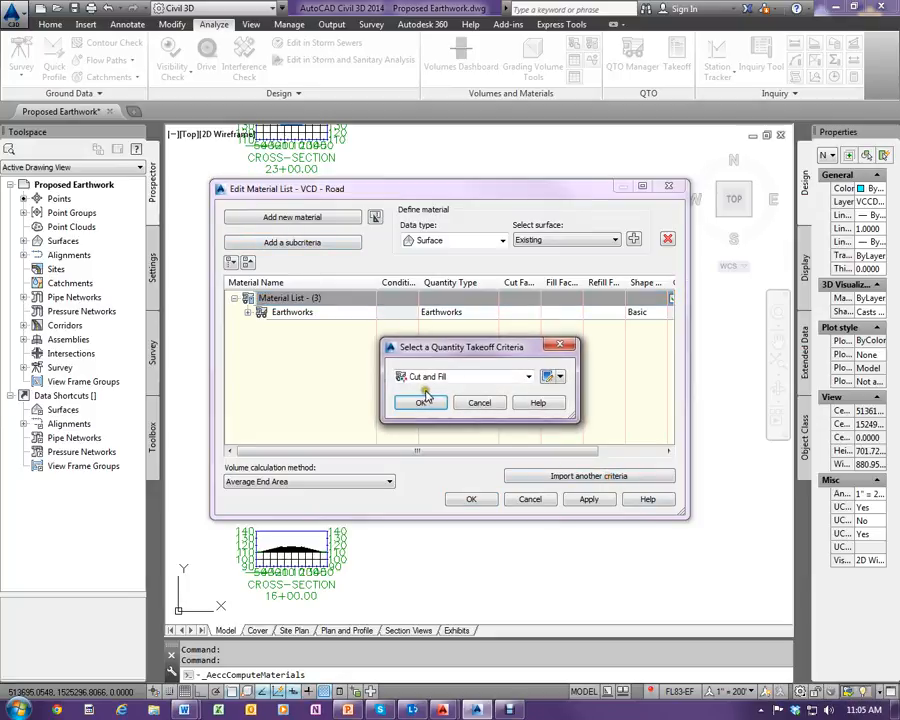
click(432, 376)
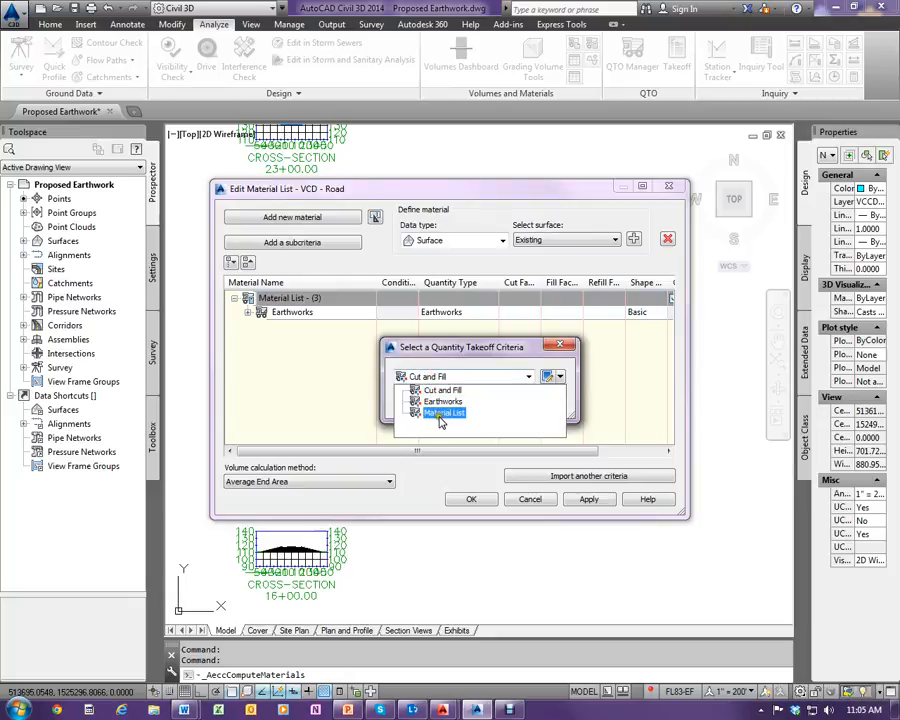
click(437, 413)
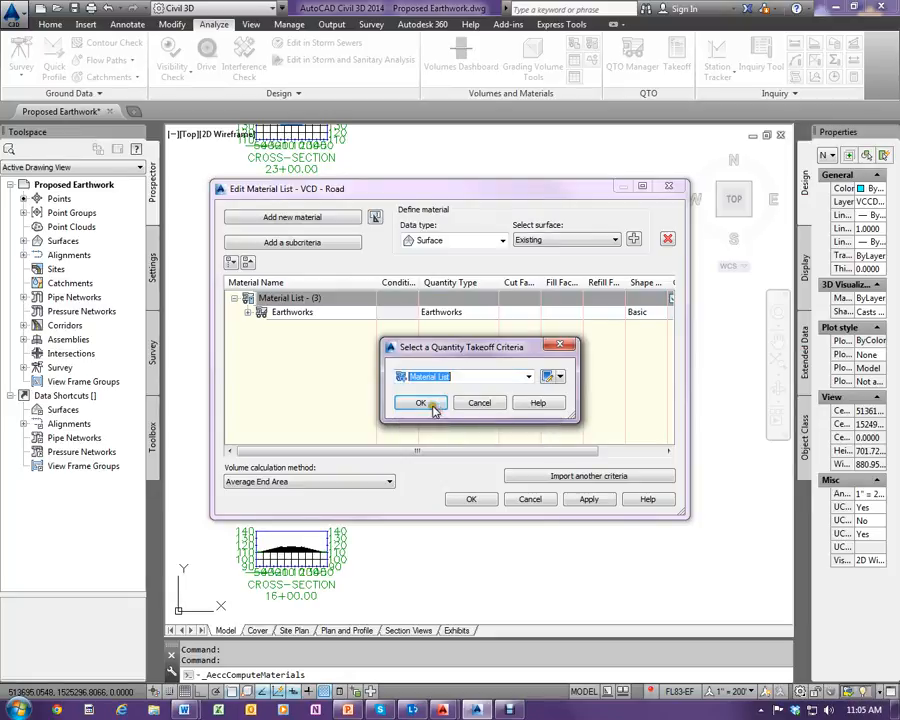
click(427, 402)
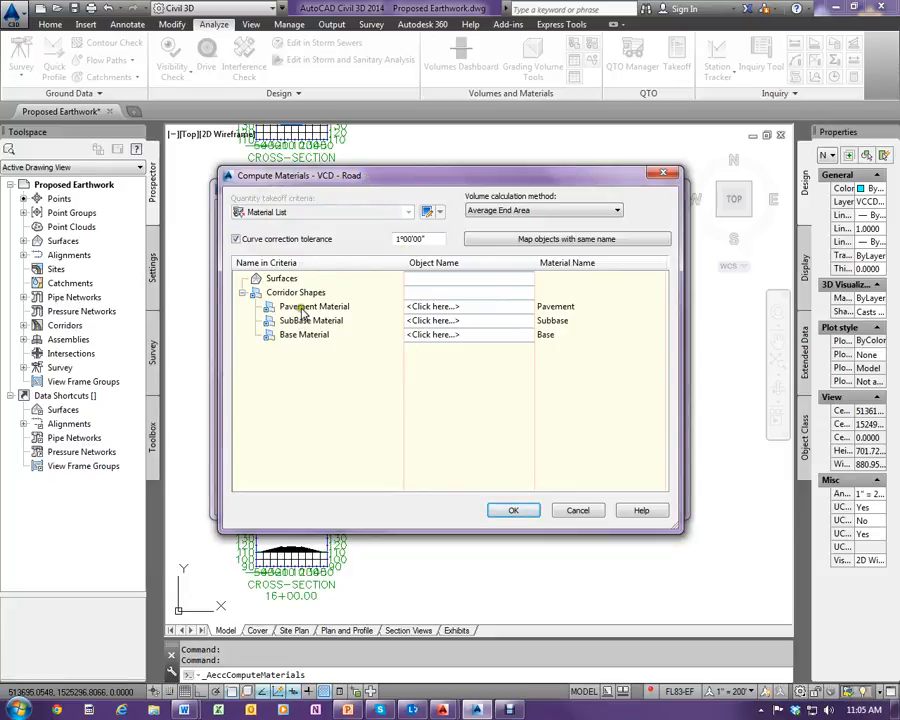
Map Pavement Material to VCD Corridor Pave1, SubBase Material to VCD Corridor SubBase and Base Material to VCD Corridor Base
click(466, 308)
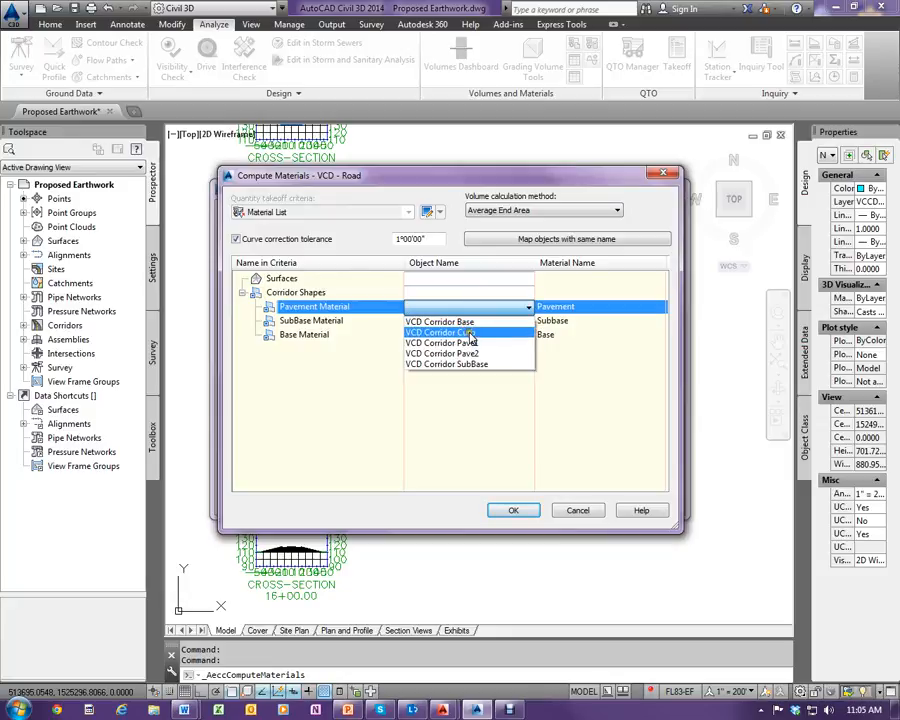
click(472, 343)
click(478, 321)
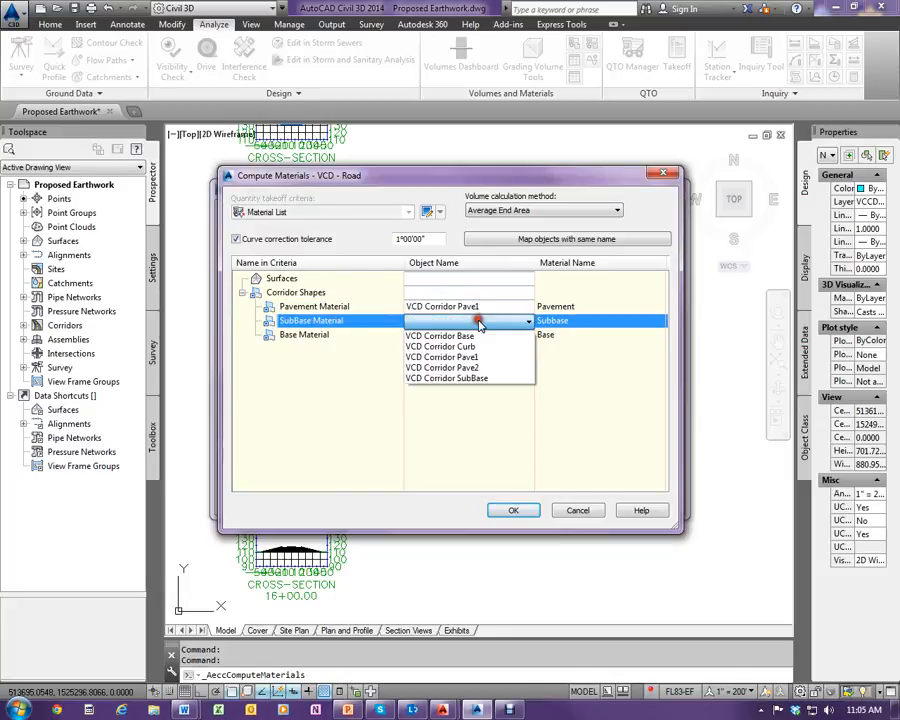
click(481, 385)
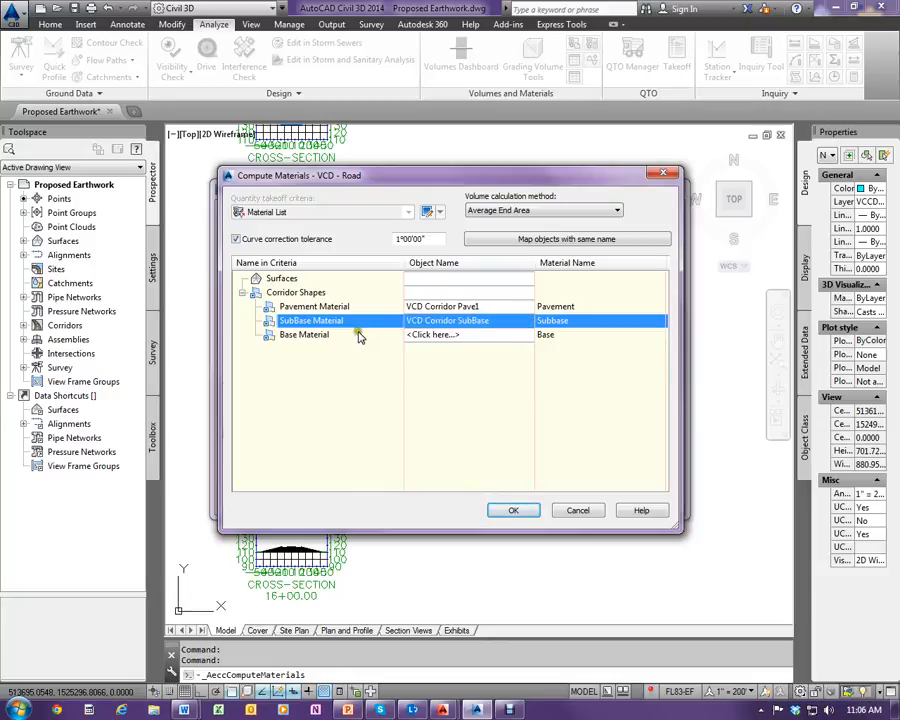
click(441, 336)
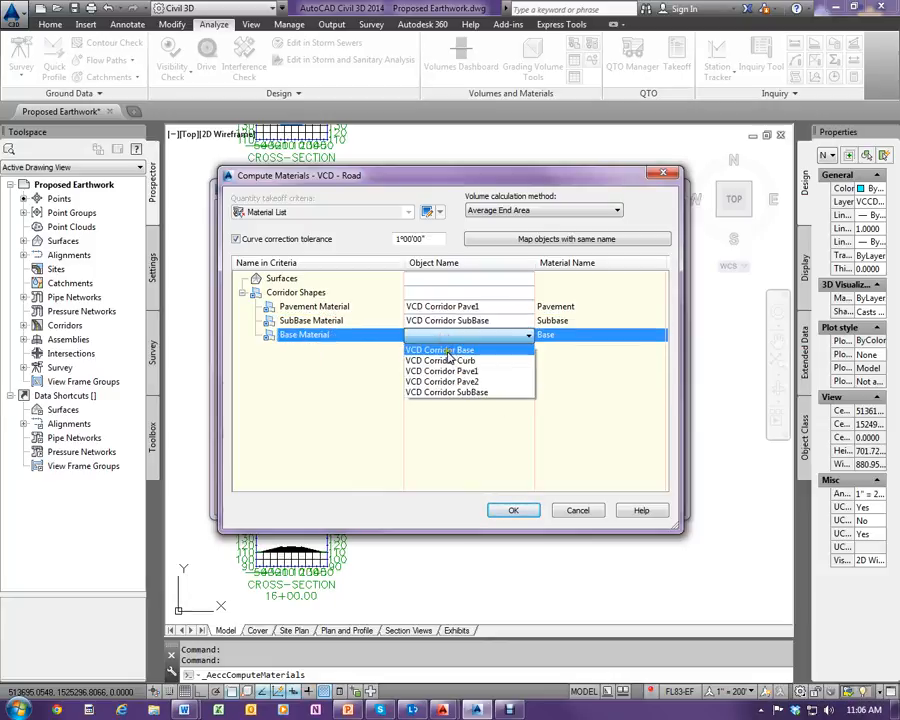
click(458, 352)
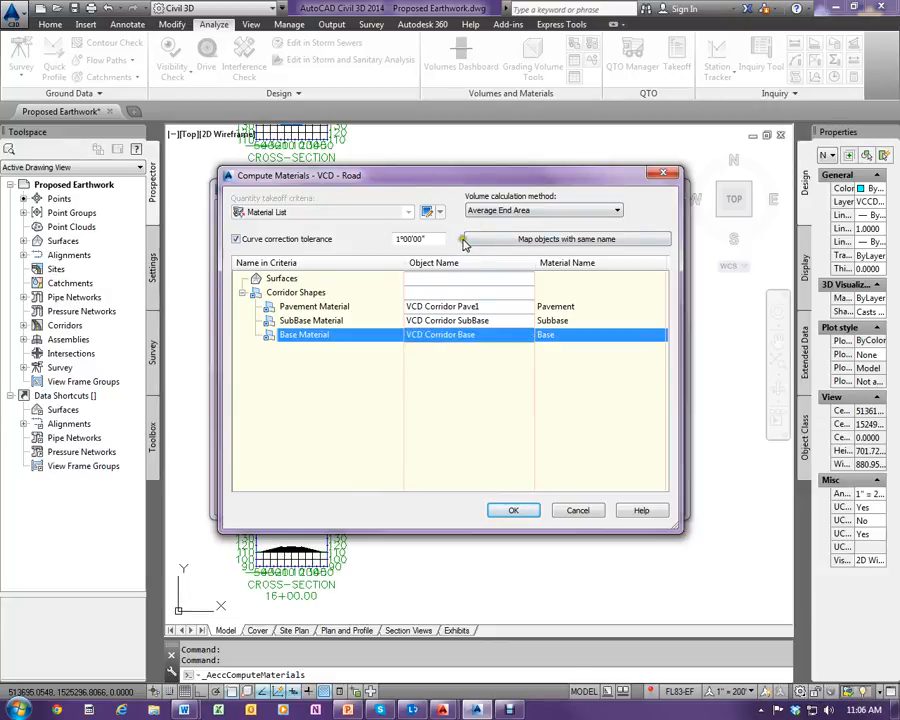
click(528, 511)
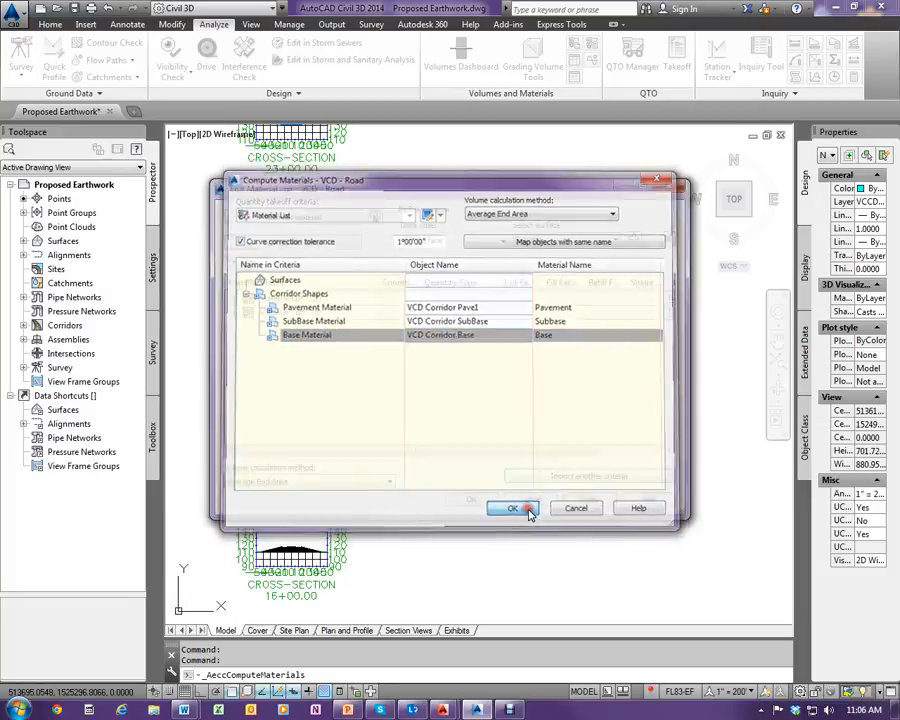
Expand both material lists and rename Material List - (3) as Earthworks
click(235, 298)
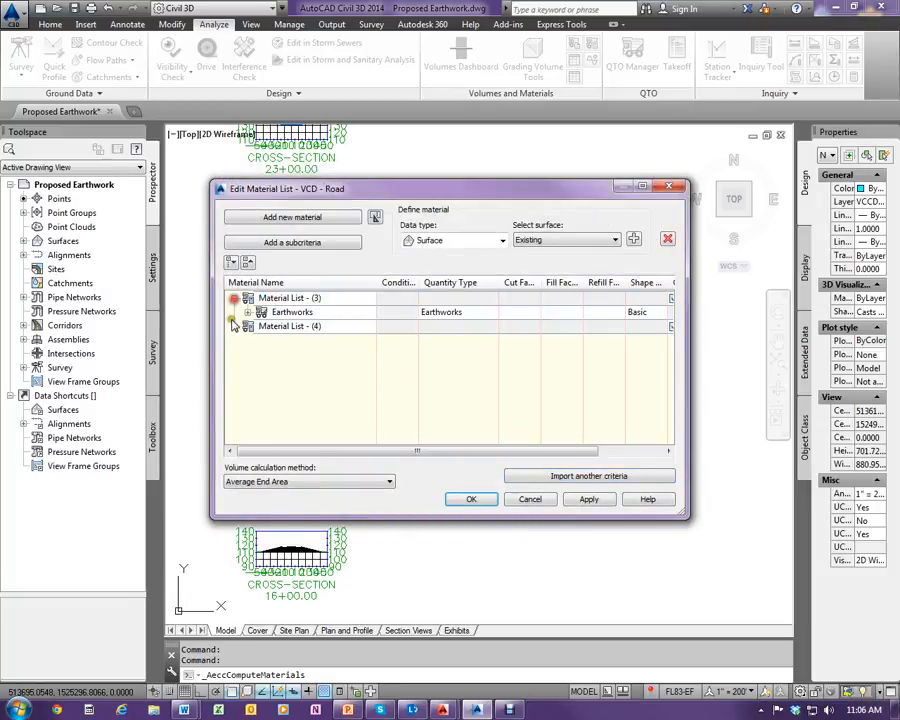
click(235, 326)
click(297, 299)
click(297, 298)
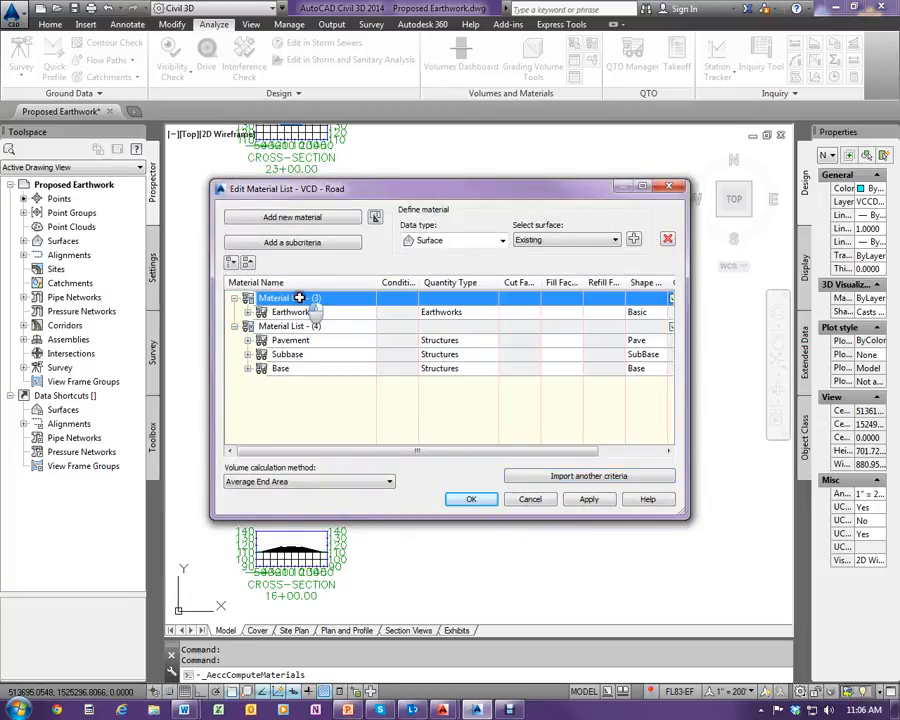
text(Earthworks)
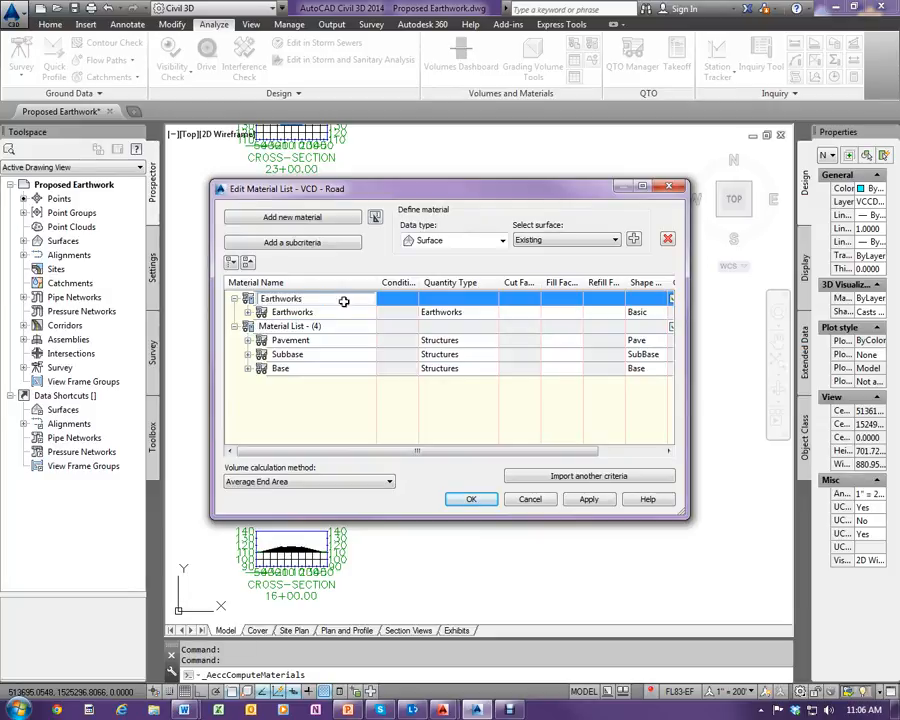
Rename Material List - (4) as Roadway Material, then apply and accept the edited material lists
click(334, 326)
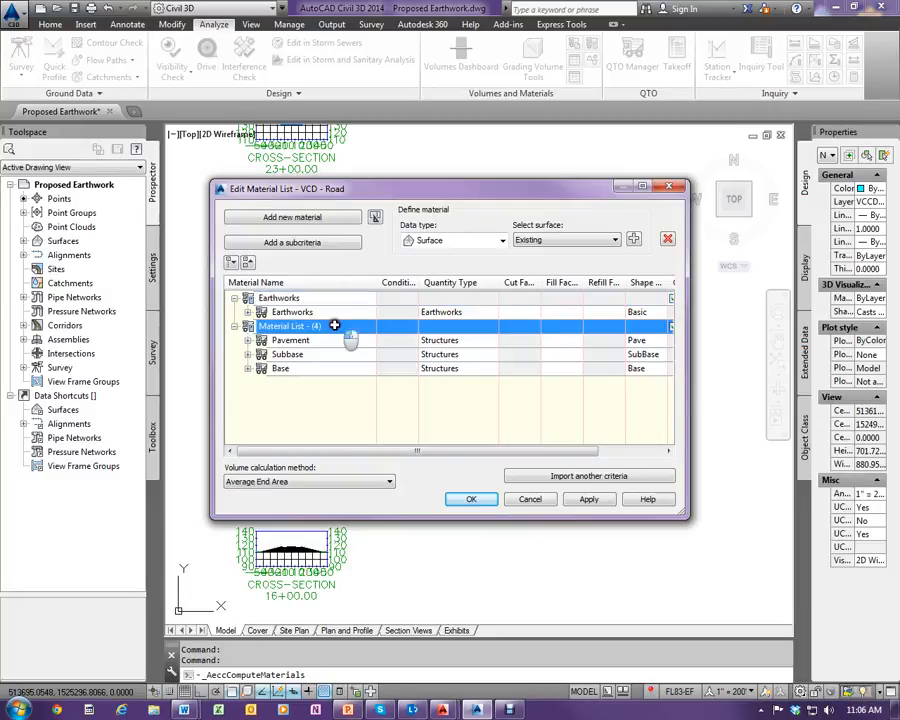
click(334, 326)
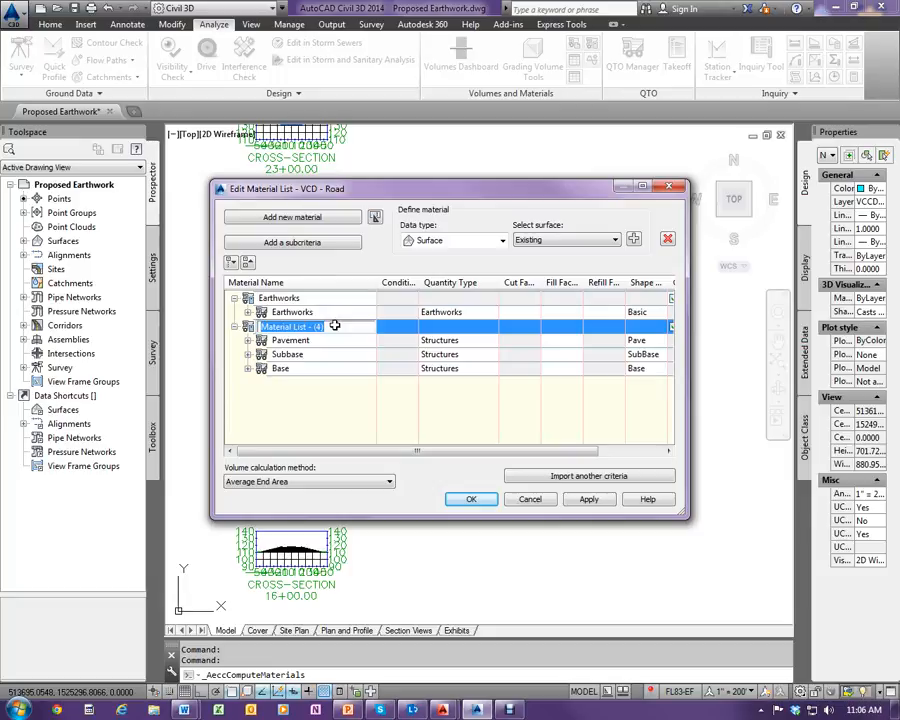
text(M)
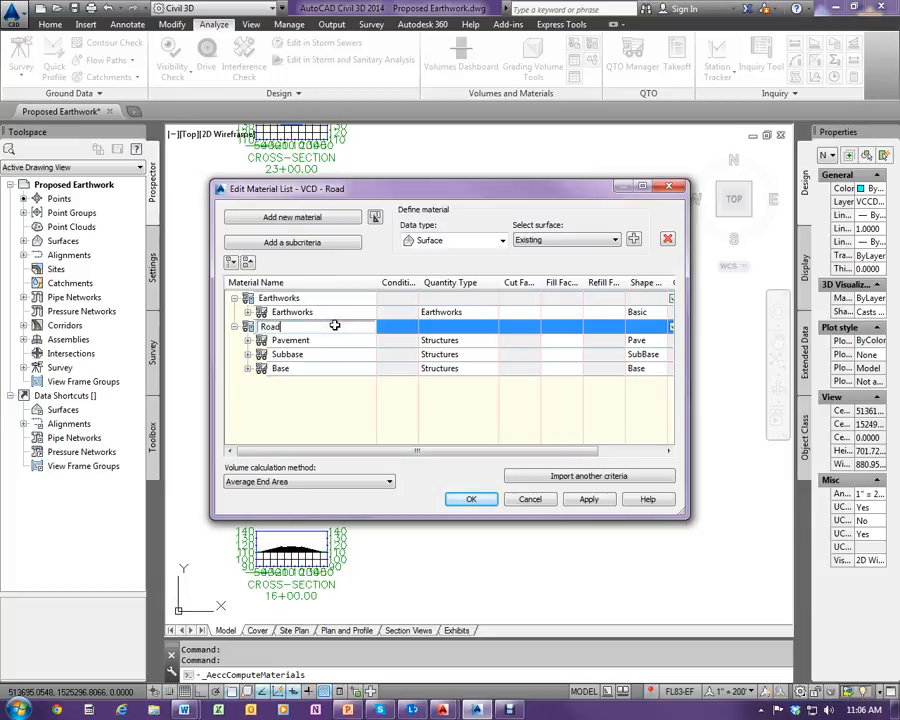
text(oadway m)
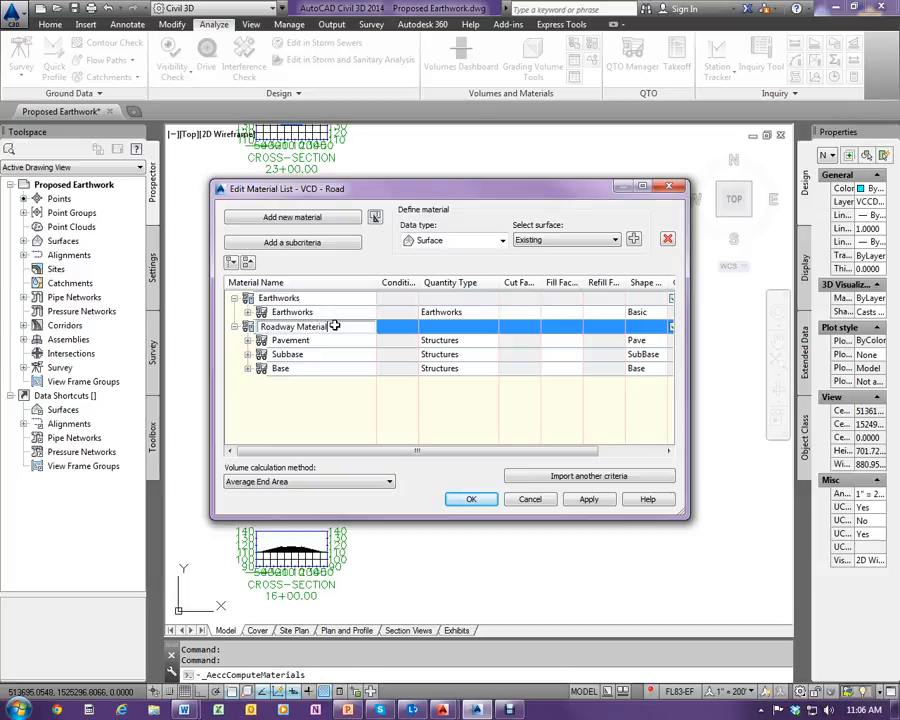
click(590, 500)
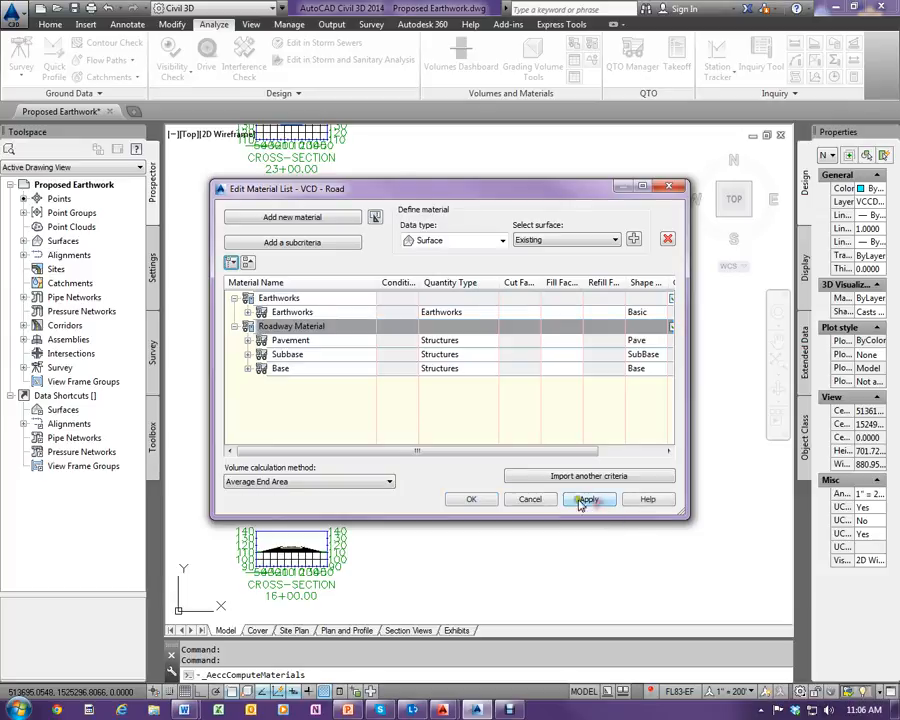
click(469, 499)
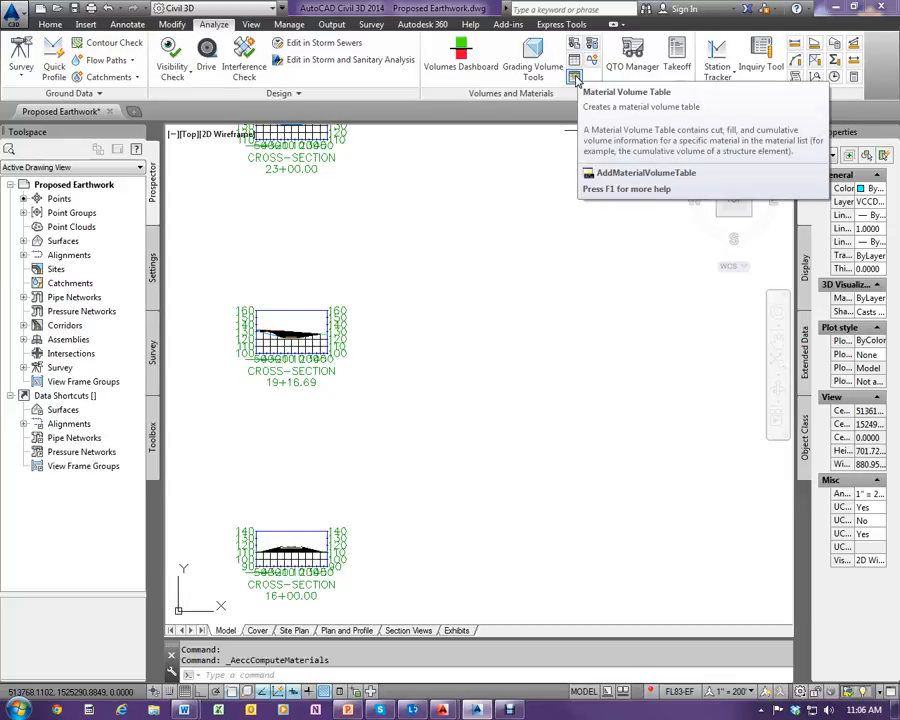
Start a material volume table in the Area and Volume style for the Pavement material of the Roadway Material list
click(575, 80)
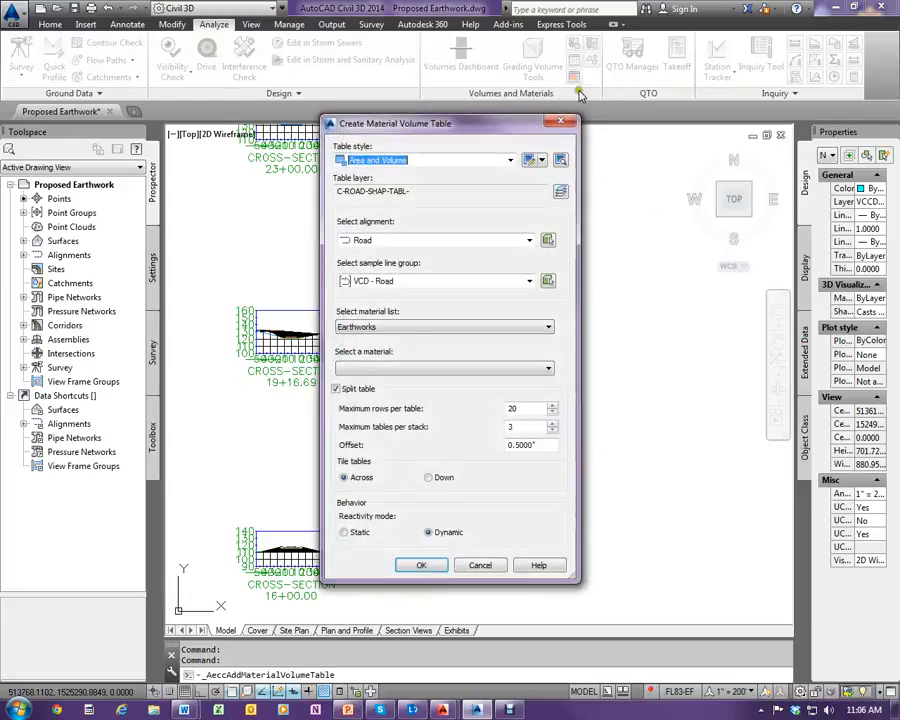
click(455, 162)
click(455, 163)
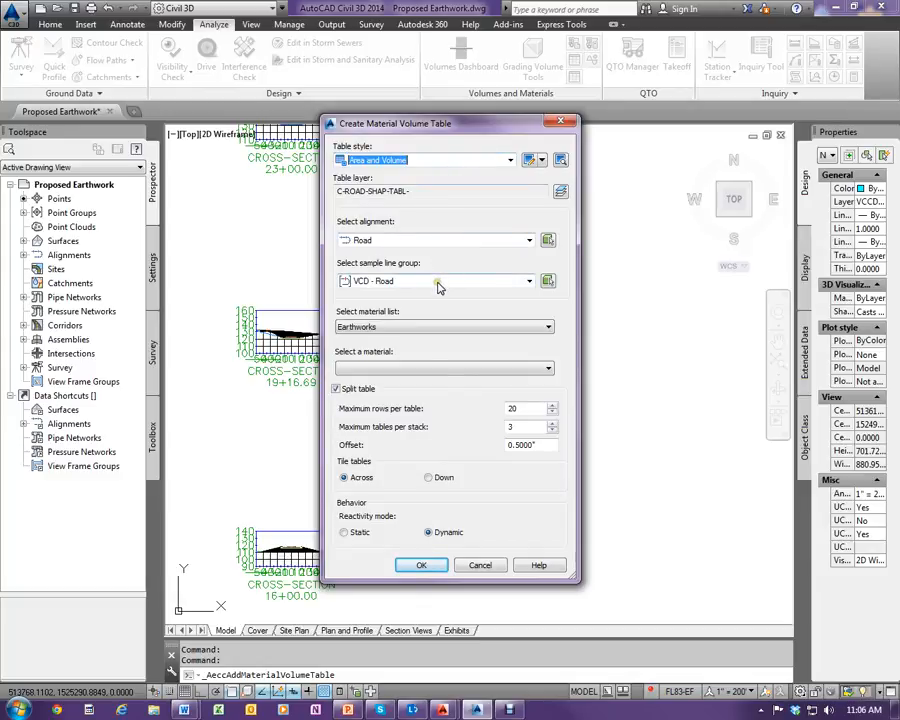
click(434, 327)
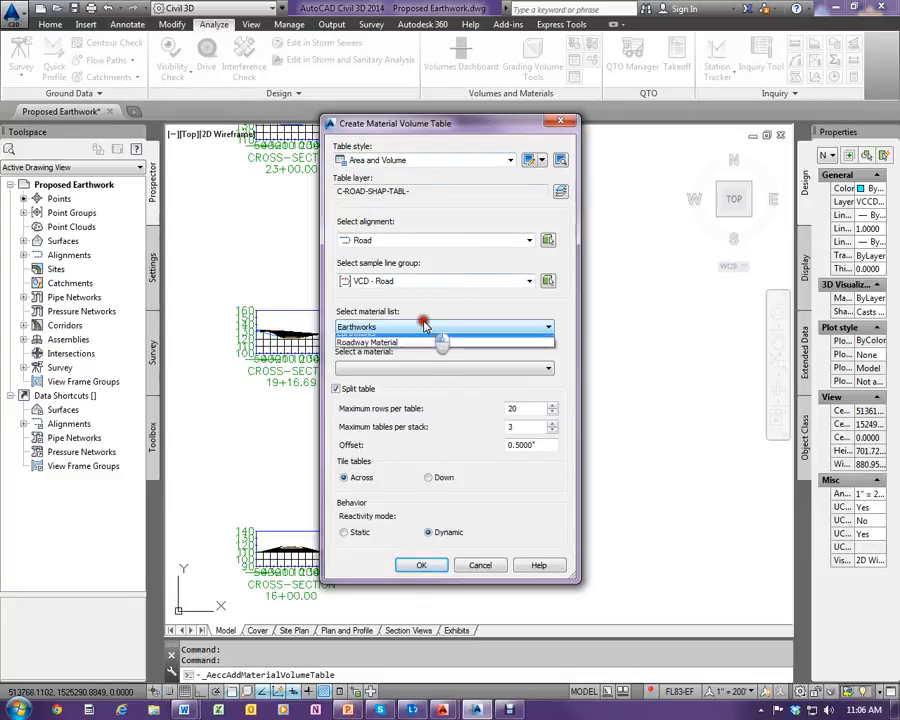
click(372, 349)
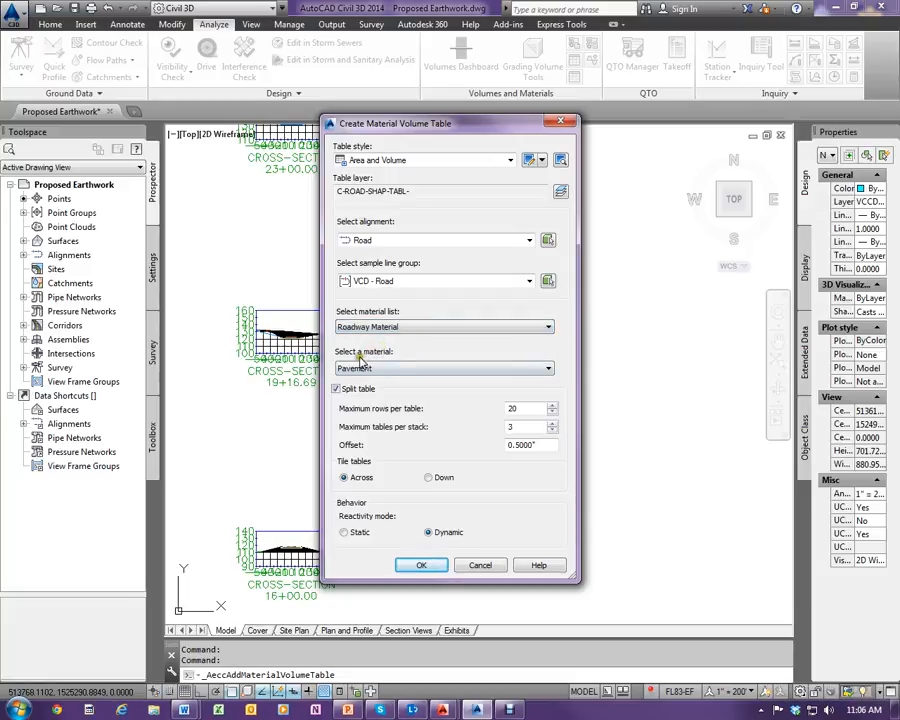
click(372, 369)
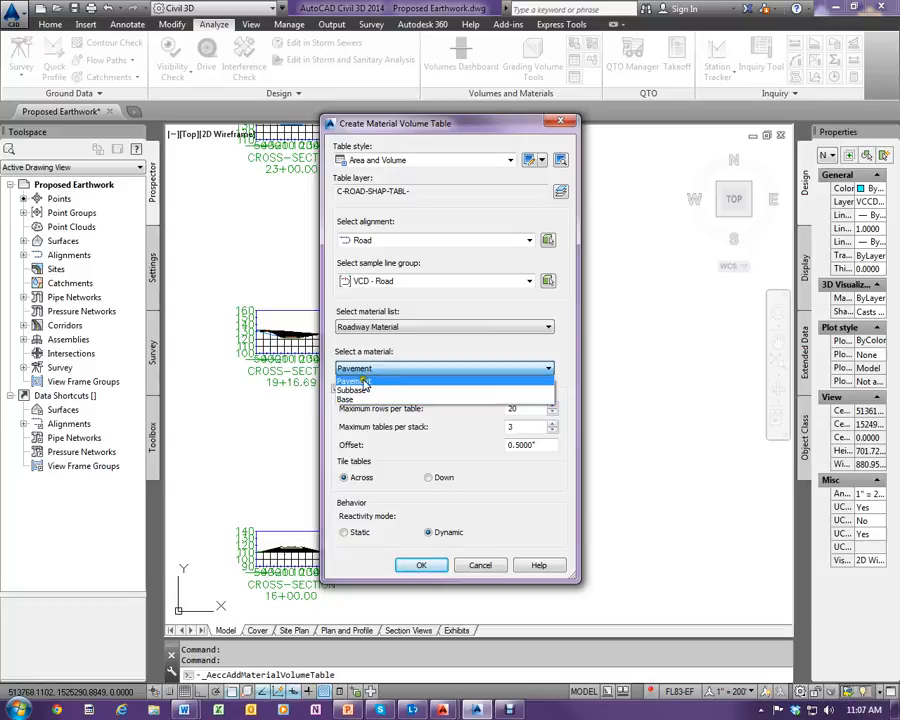
click(362, 382)
Set the maximum rows per table to 25 and place the pavement table beside the Total Volume Table
double_click(527, 408)
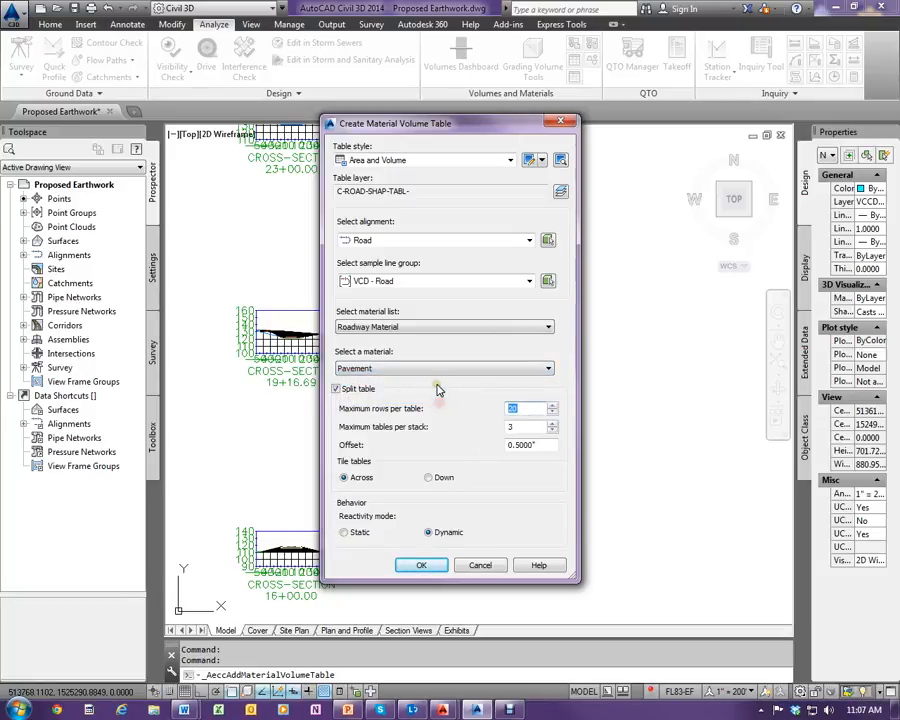
text(25)
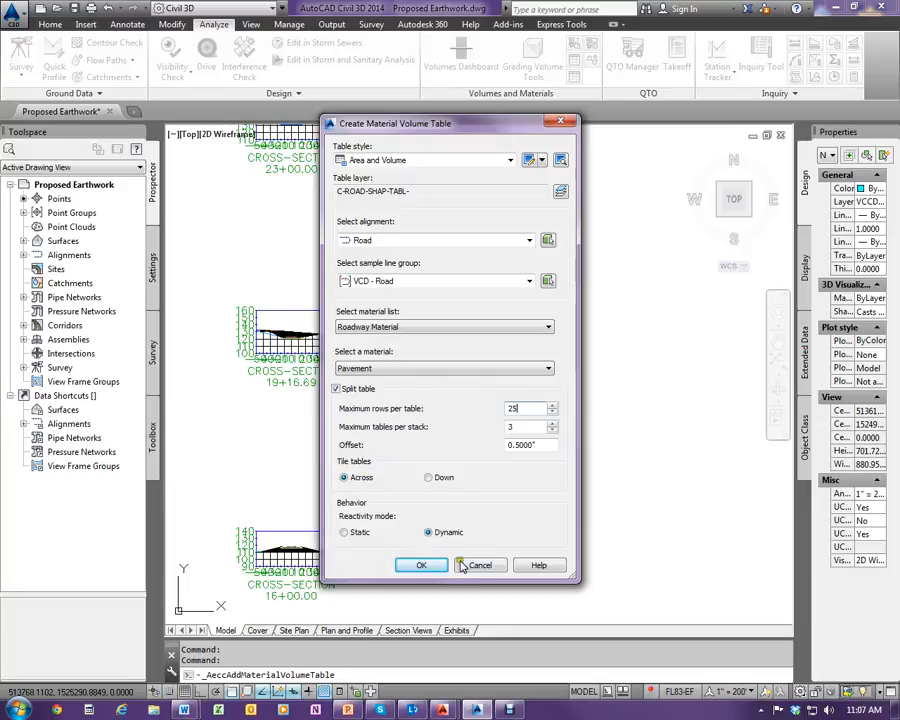
click(423, 566)
scroll(378, 528, down, 5)
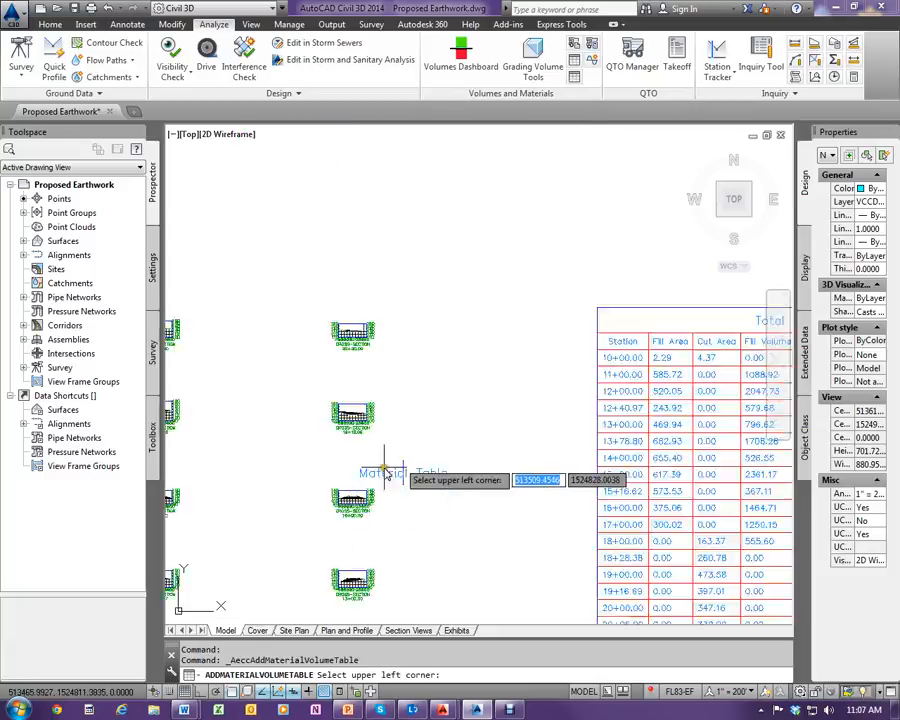
scroll(618, 434, up, 3)
click(578, 418)
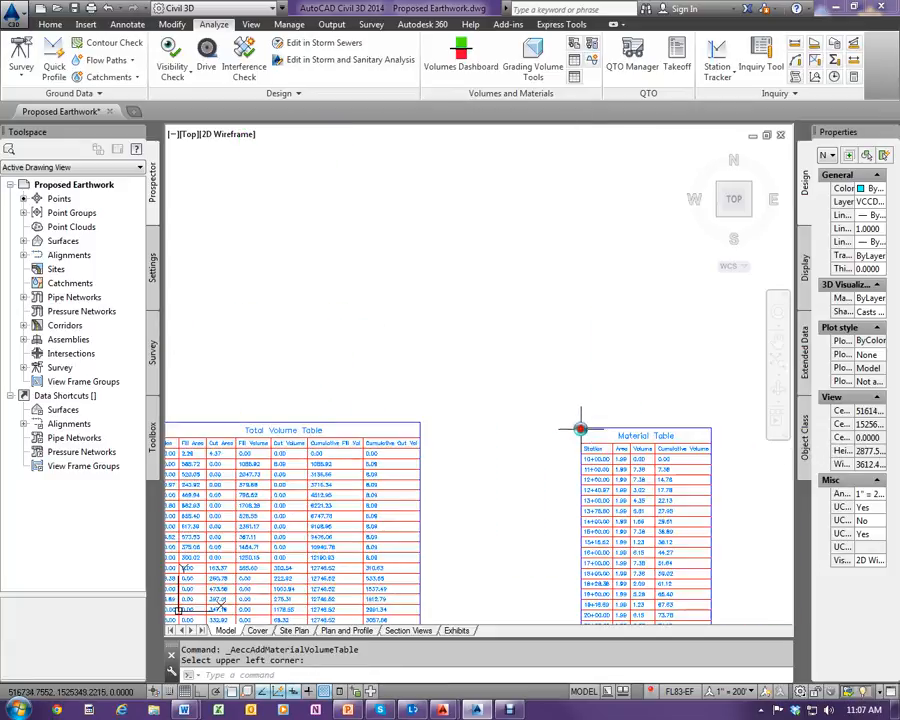
Examine the pavement Material Table's title, station rows and volume columns alongside the Total Volume Table
scroll(662, 450, up, 2)
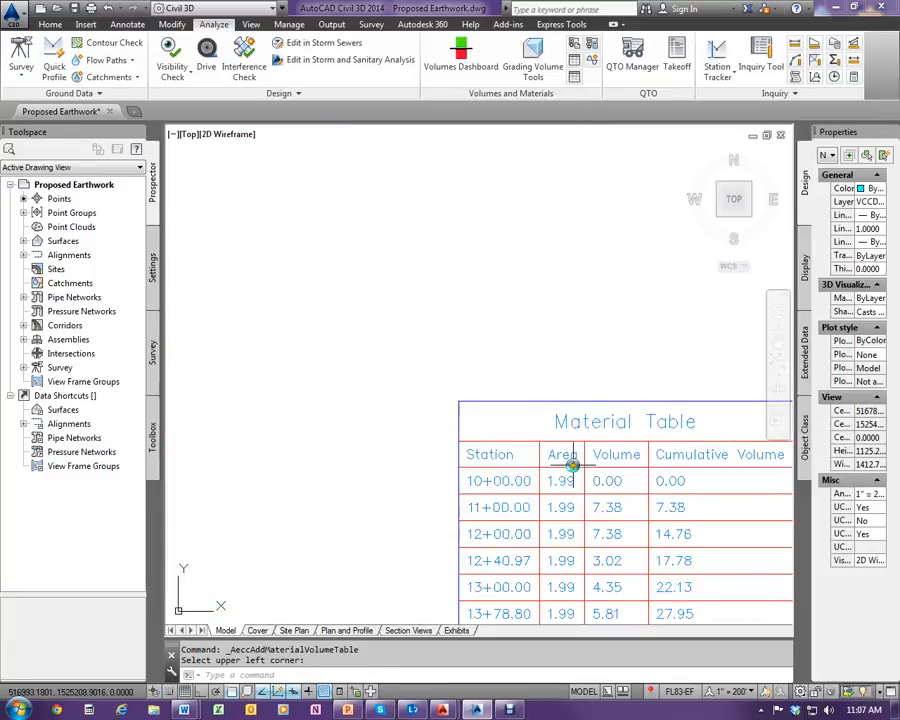
scroll(514, 410, down, 5)
scroll(514, 410, up, 5)
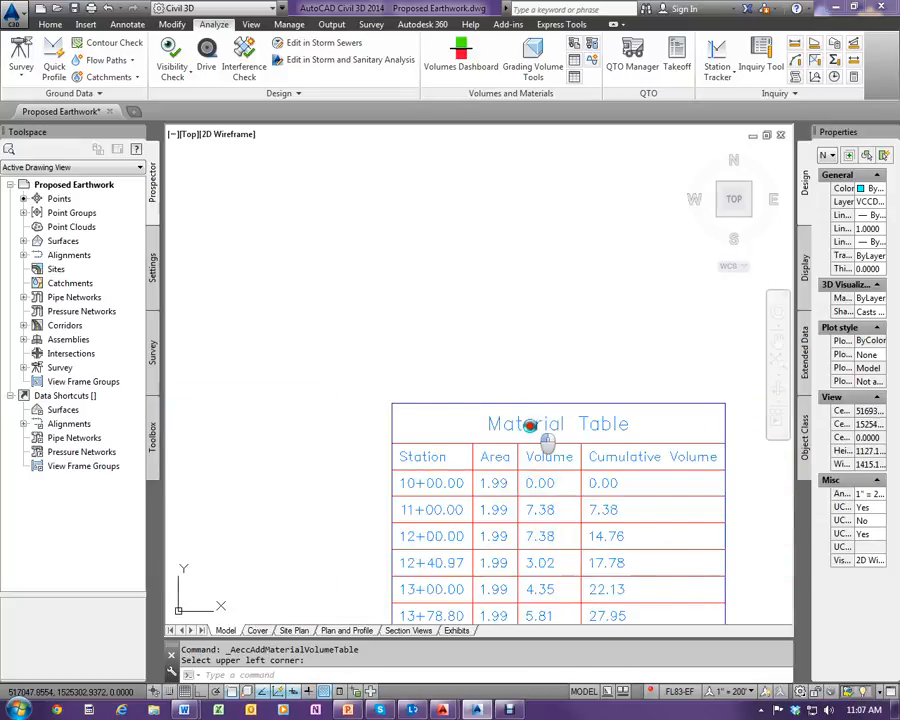
click(530, 422)
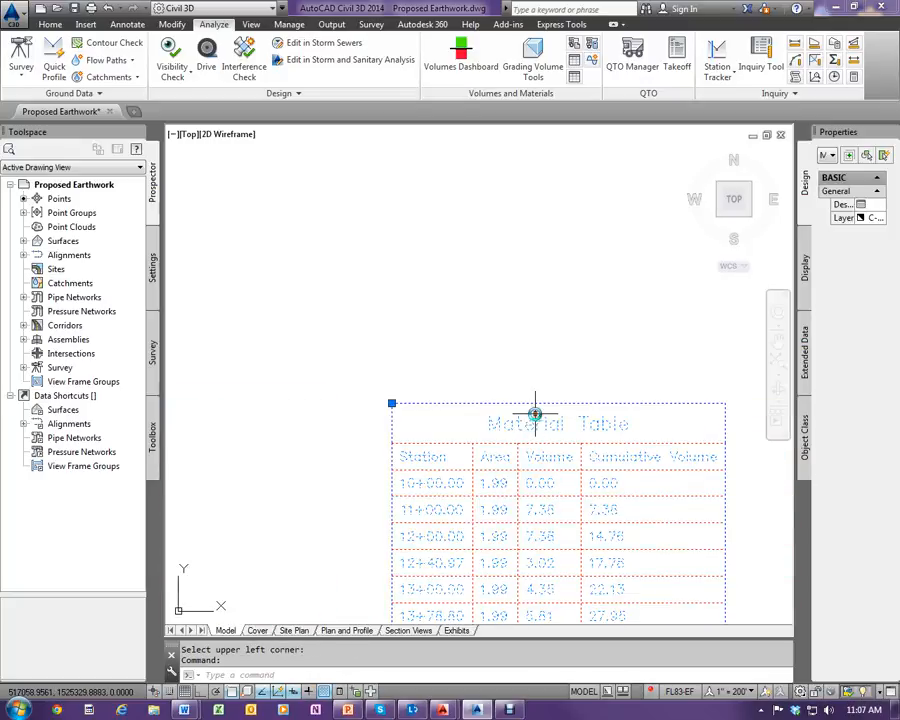
click(488, 295)
click(449, 265)
key(Escape)
key(Escape)
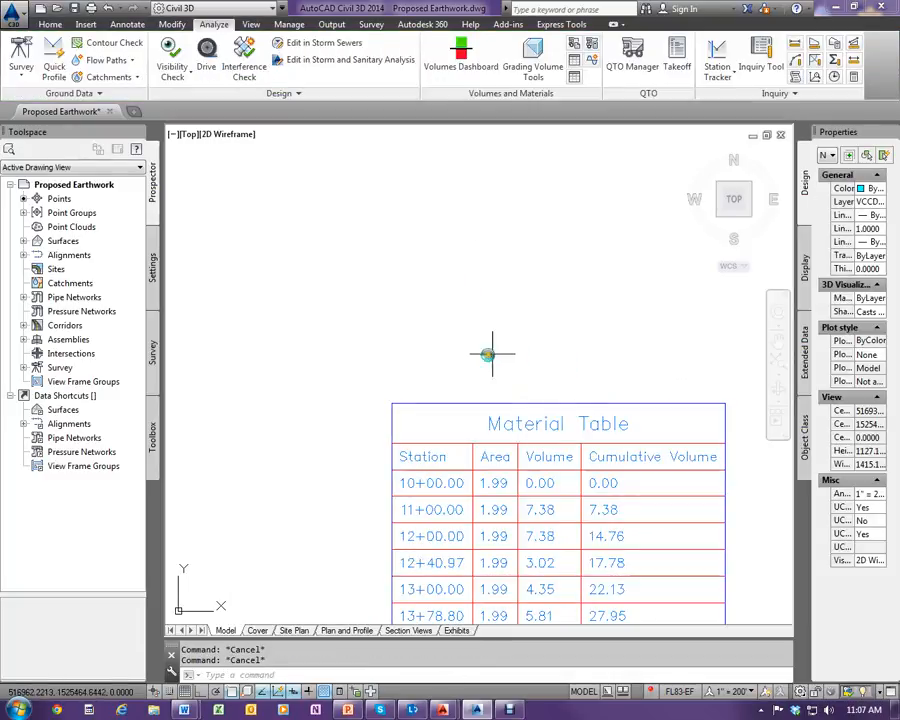
scroll(484, 356, down, 6)
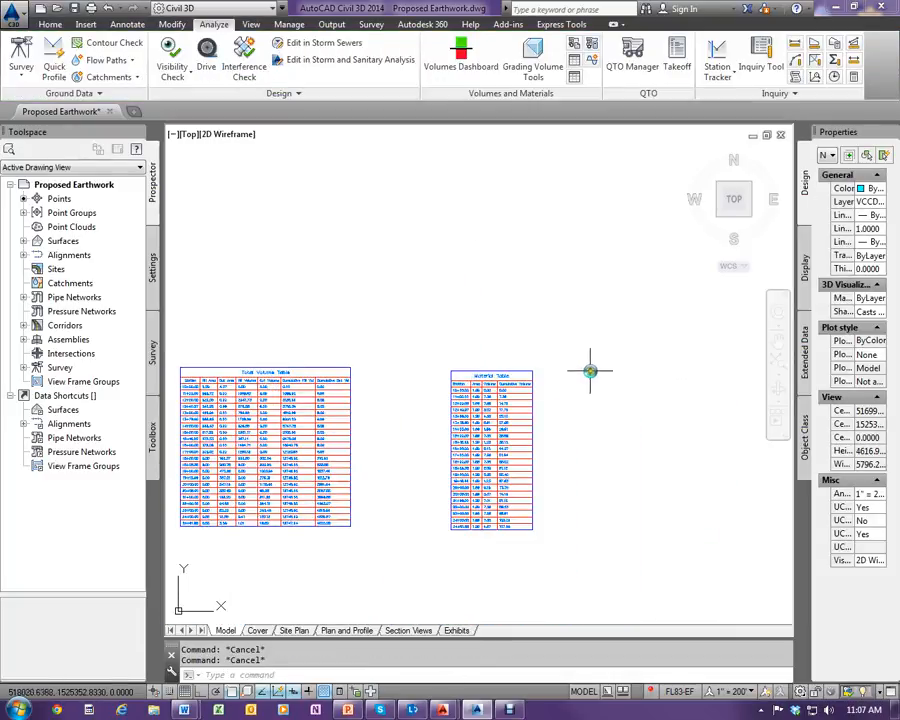
scroll(505, 384, up, 2)
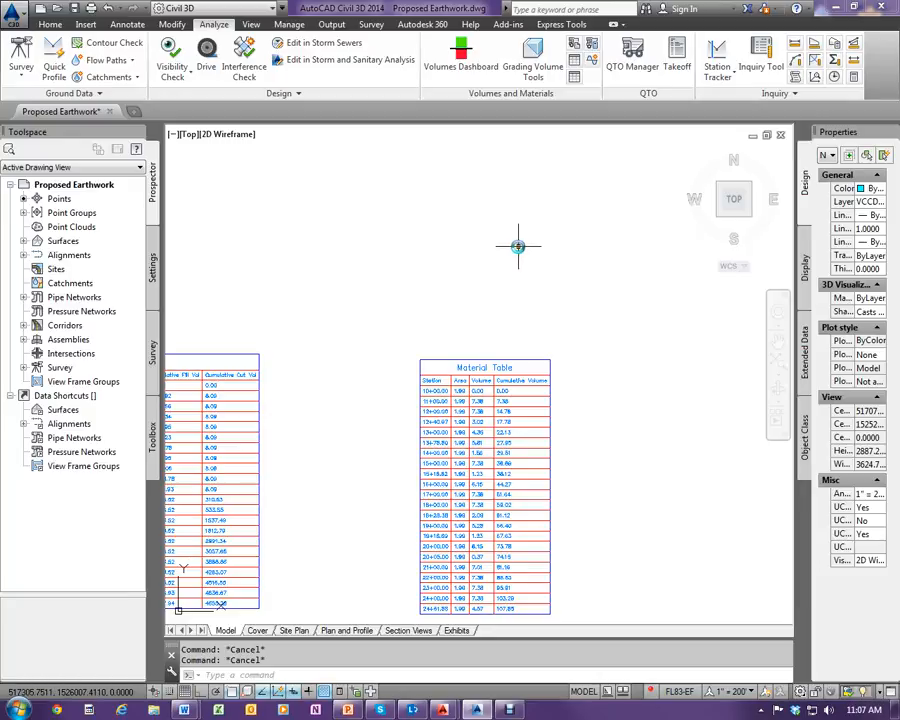
Generate a quantities report of the Earthworks list for the Road alignment with the earthwork.xsl style sheet, allowing scripts to run
click(575, 50)
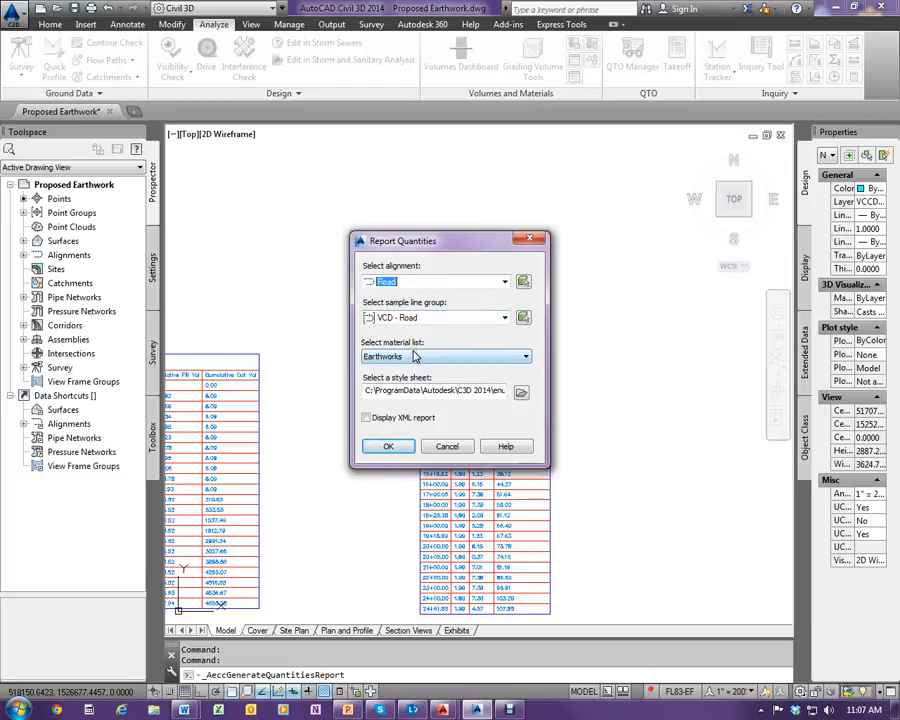
click(420, 284)
click(414, 286)
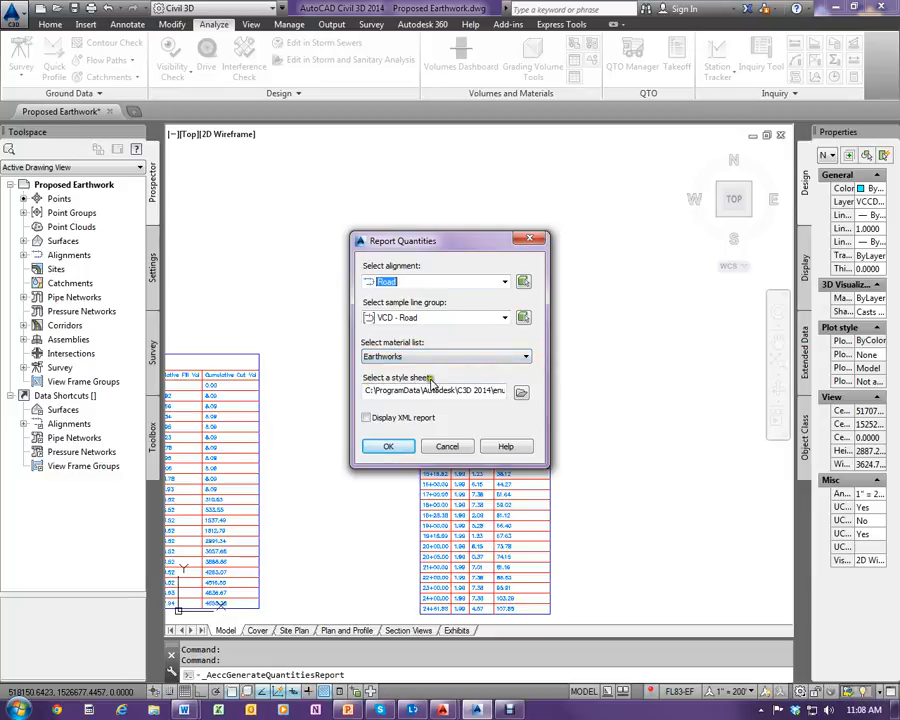
click(521, 392)
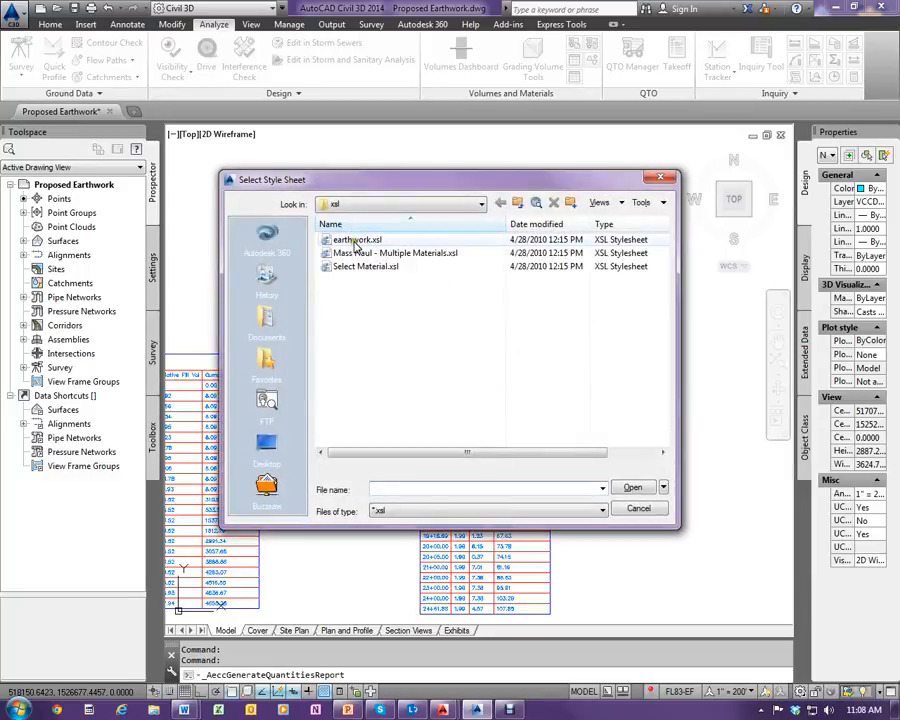
click(356, 241)
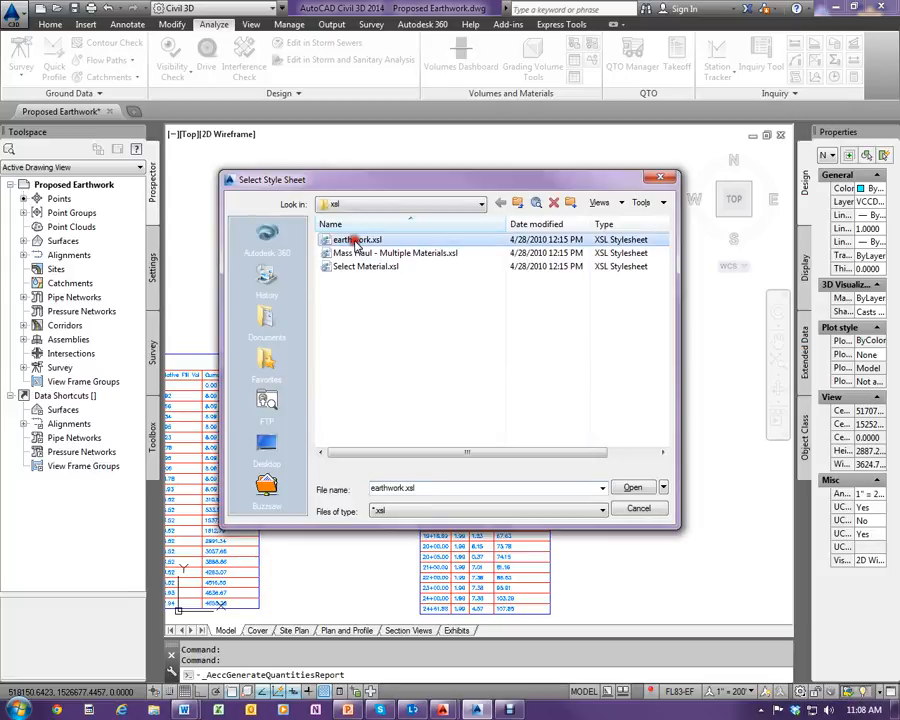
click(634, 488)
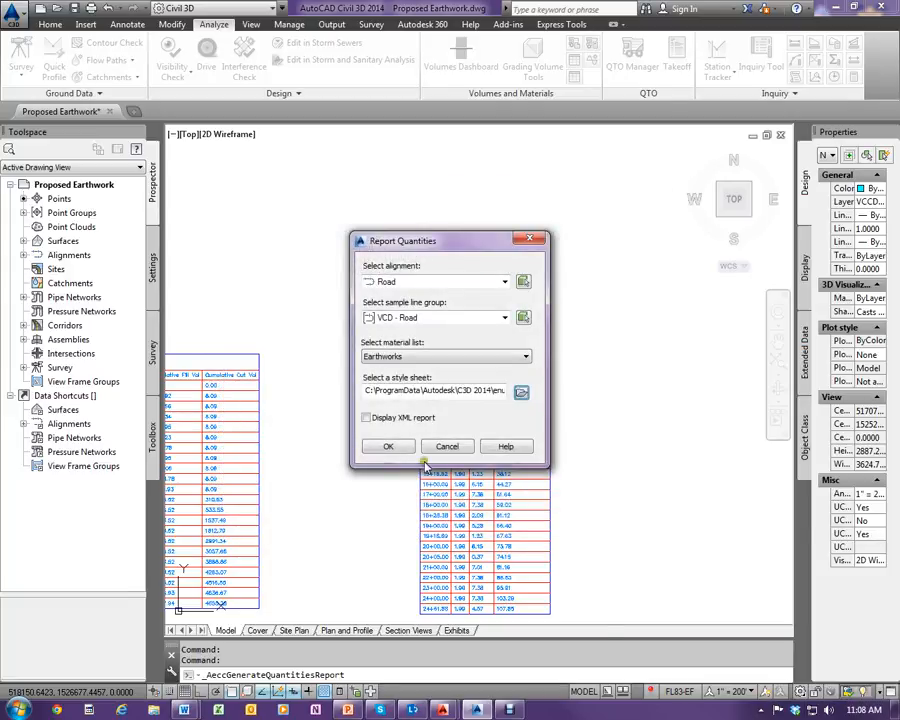
click(388, 446)
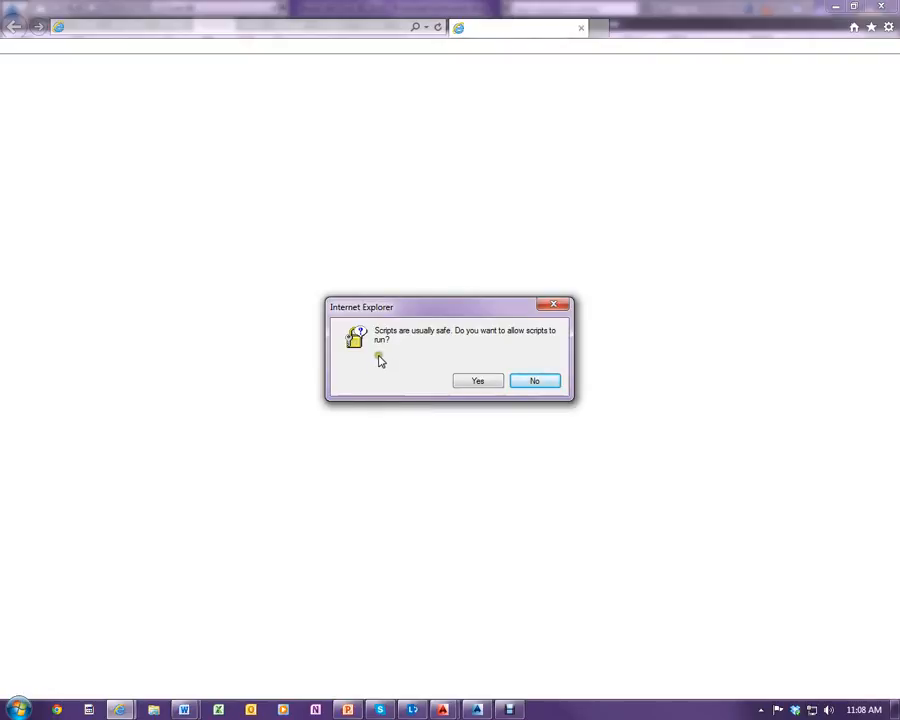
click(478, 382)
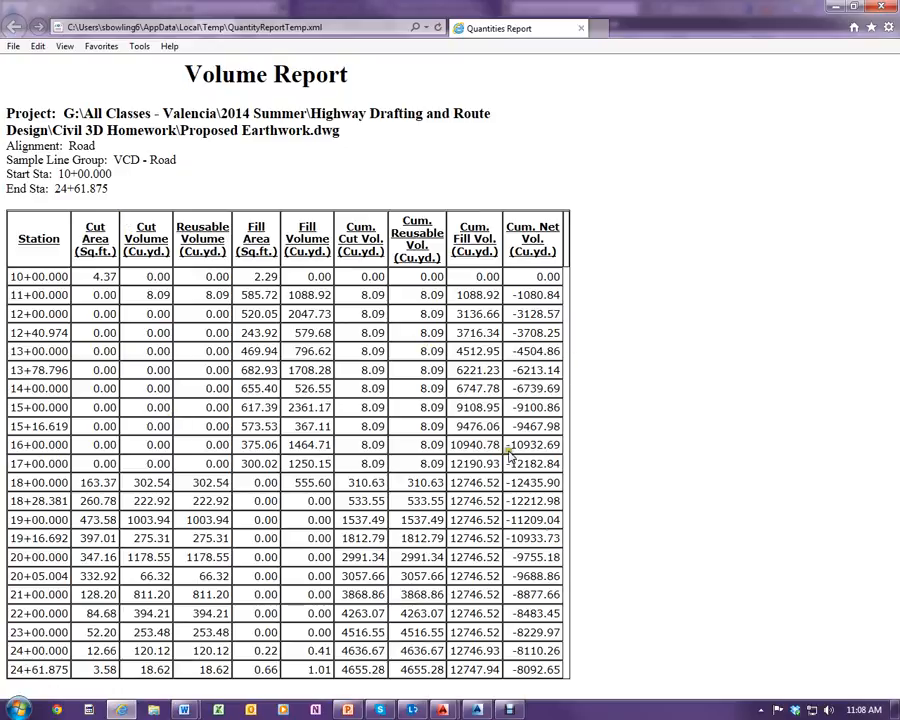
Print the volume report with CutePDF Writer and save the PDF in the Drawing Point Files folder
right_click(600, 590)
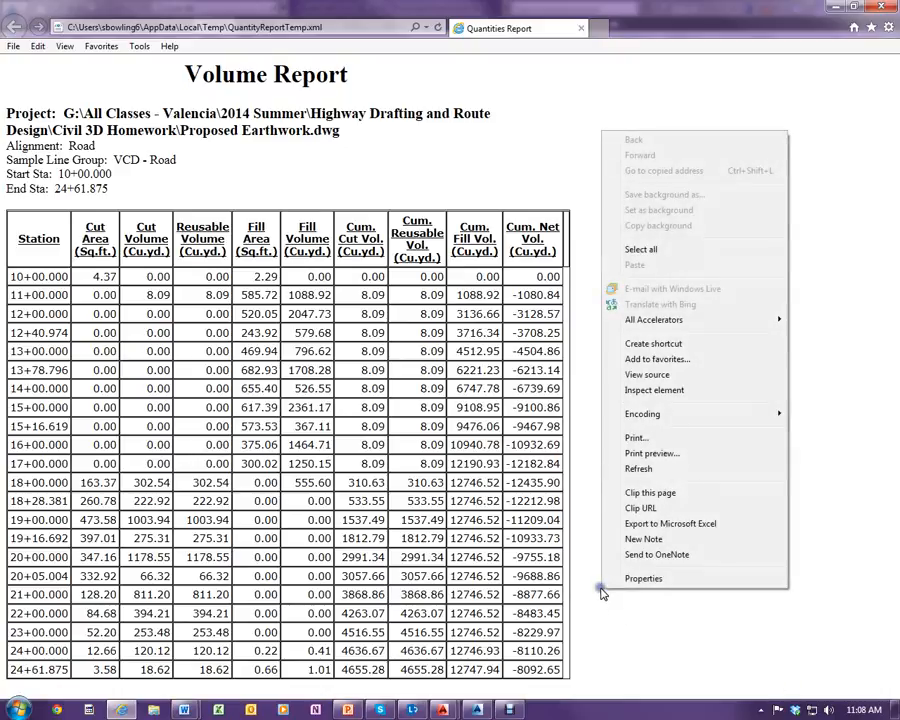
click(640, 440)
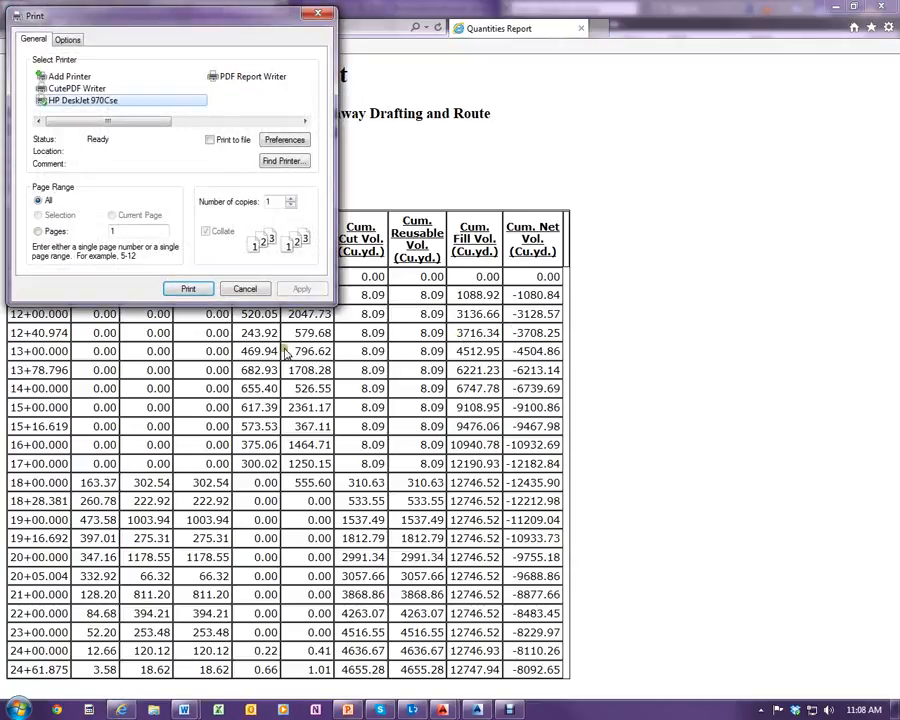
click(78, 88)
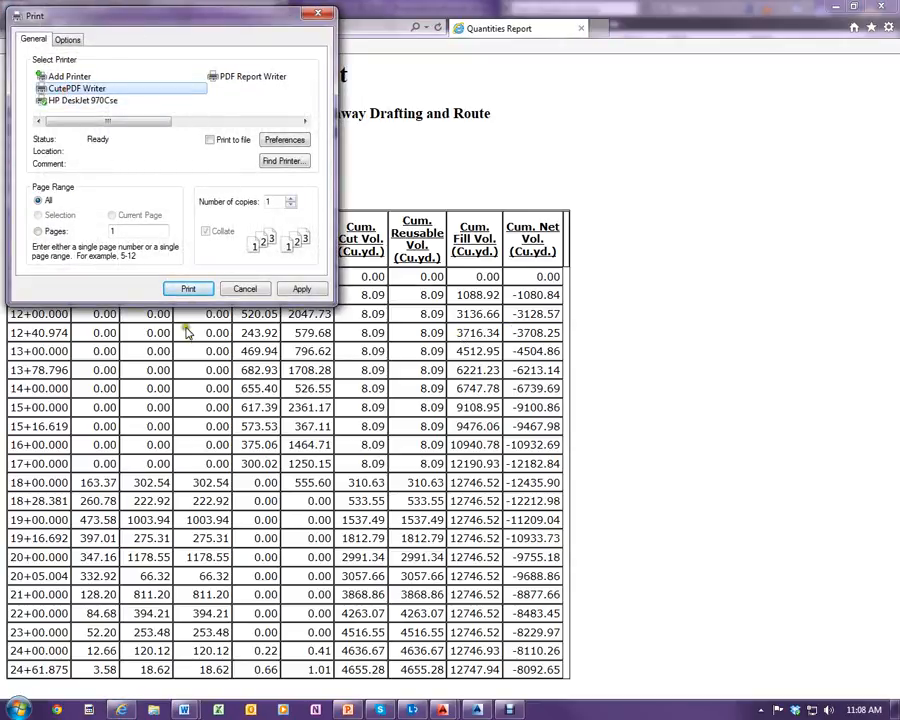
click(193, 290)
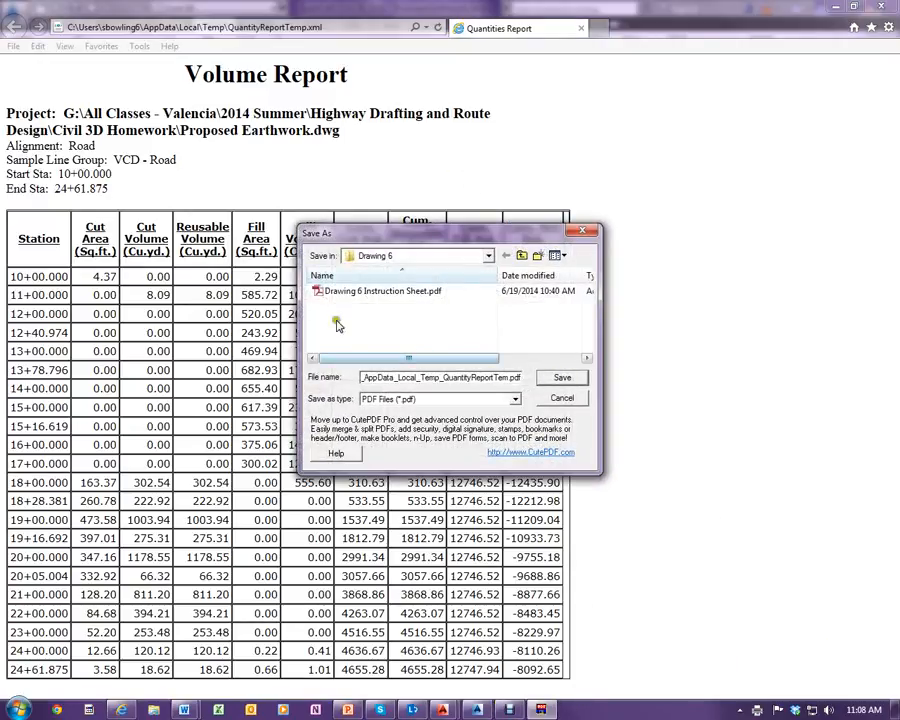
click(488, 256)
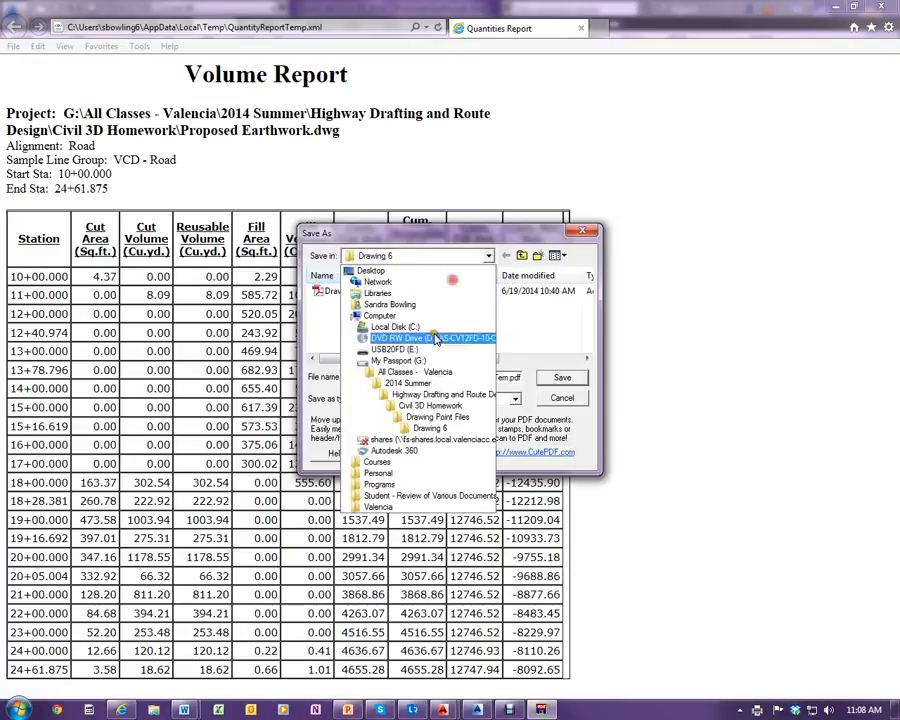
click(437, 416)
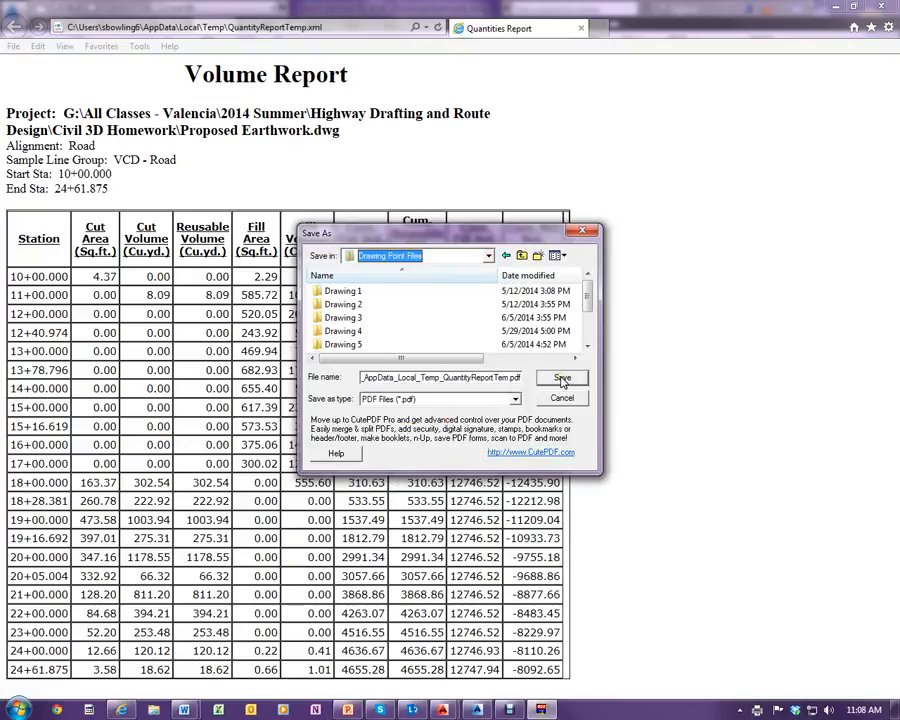
click(562, 378)
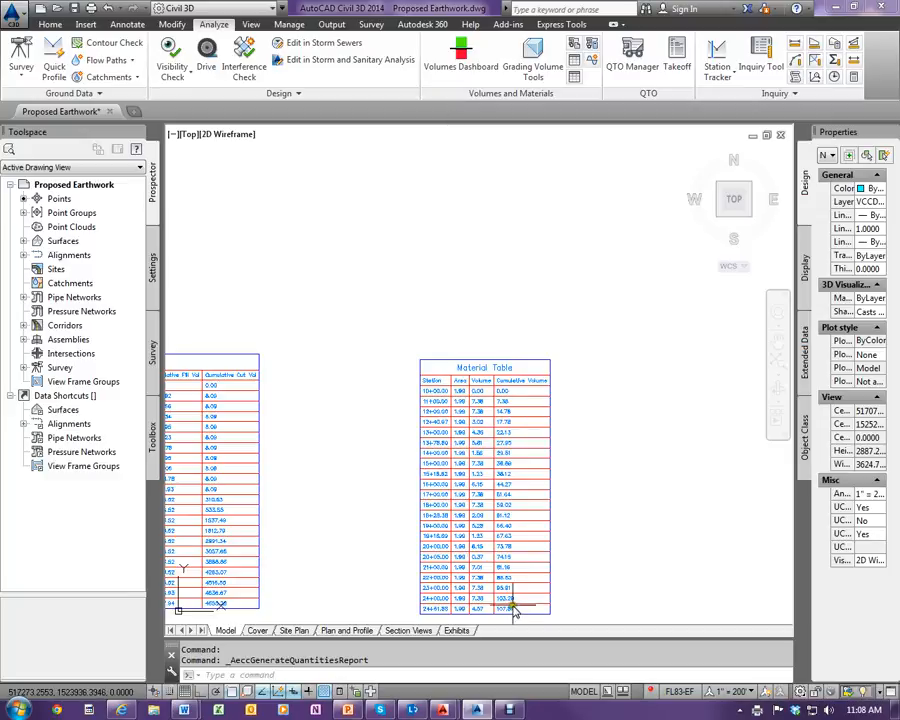
Generate a quantities report of the Roadway Material list with the Select Material.xsl style sheet, allow scripts to run, and look through it
click(576, 48)
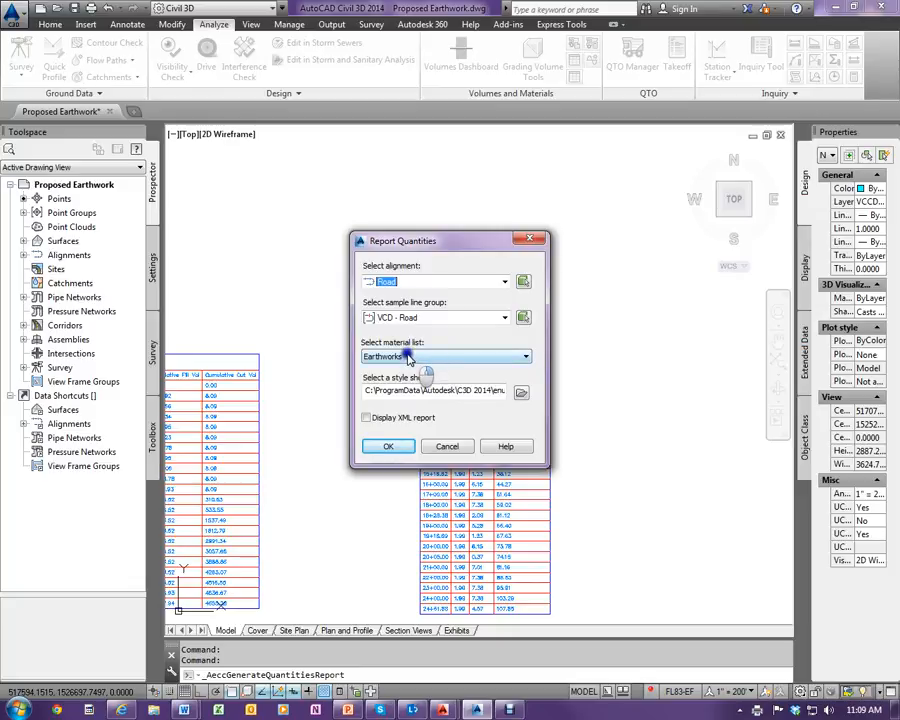
click(408, 356)
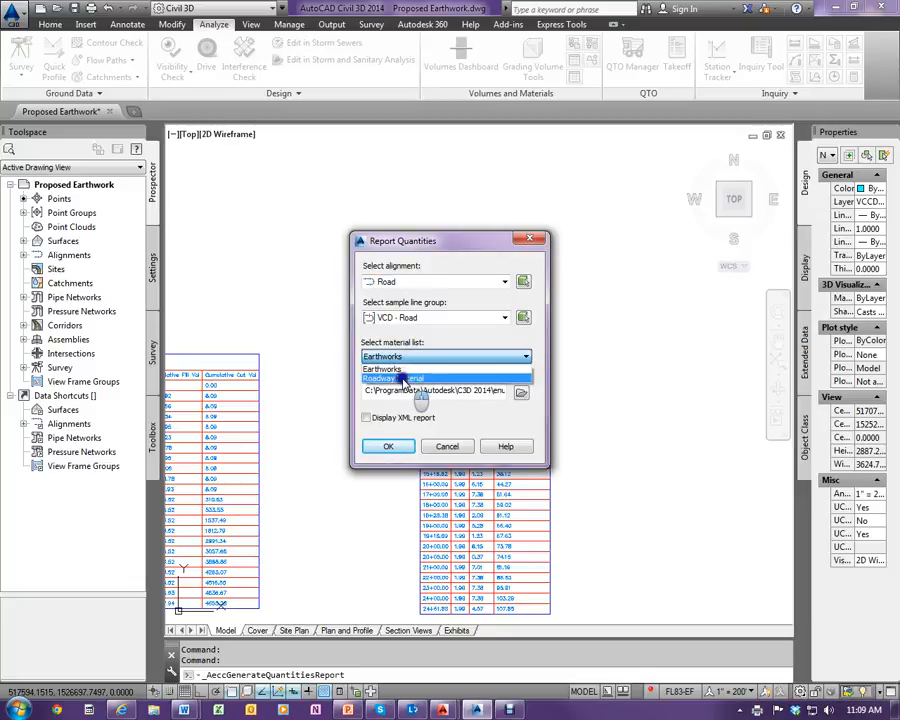
click(403, 379)
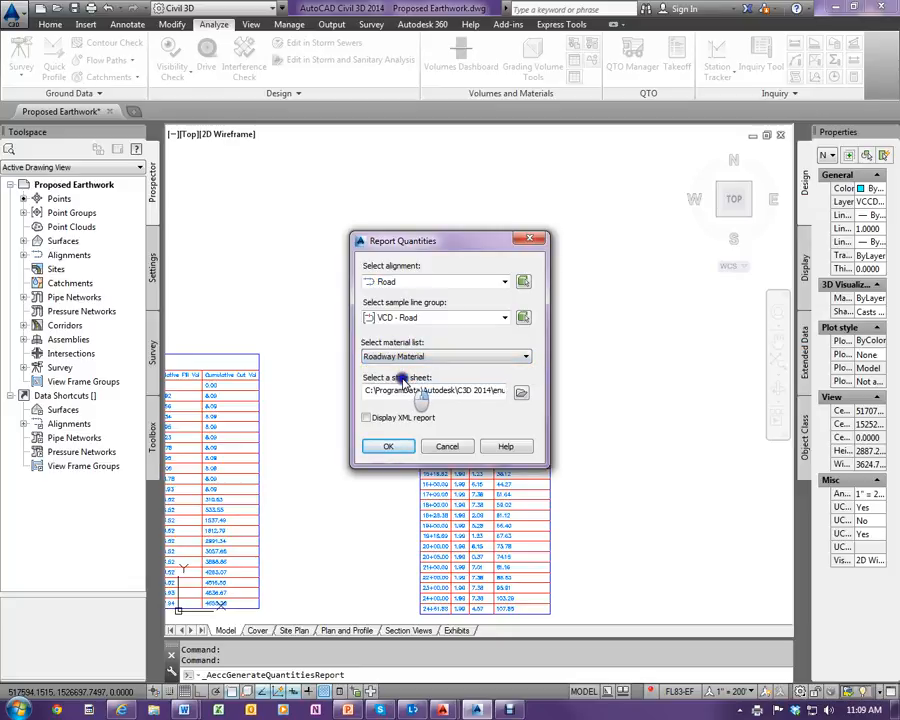
click(520, 393)
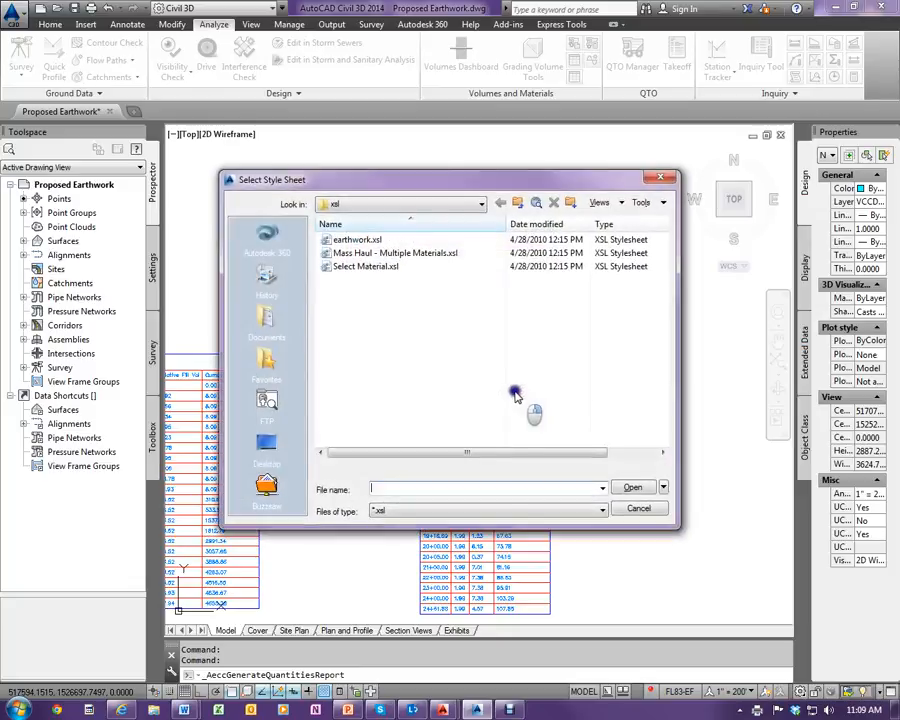
click(369, 268)
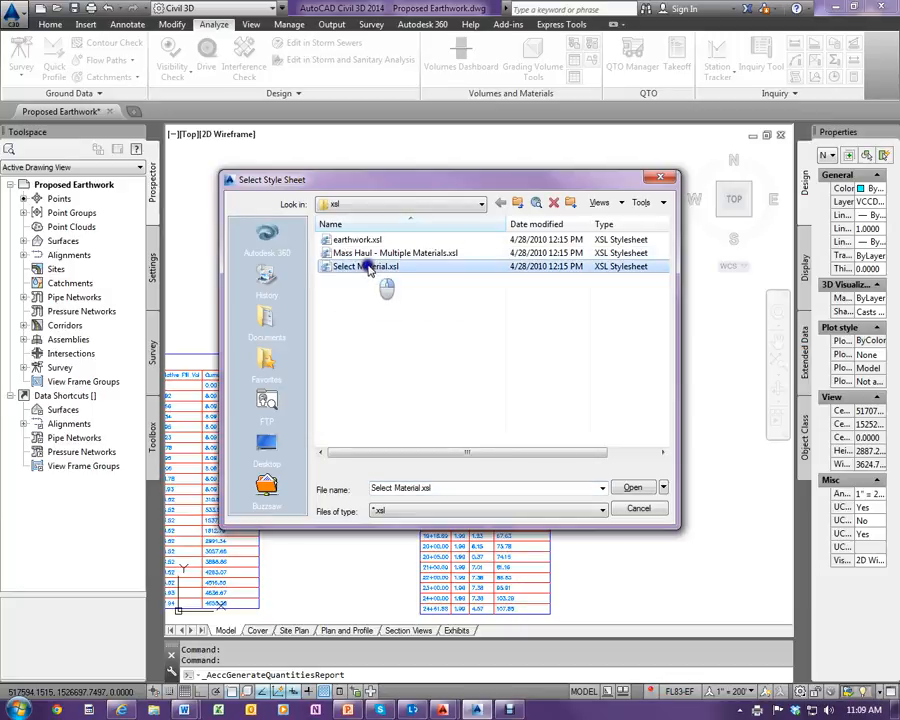
click(628, 489)
click(390, 502)
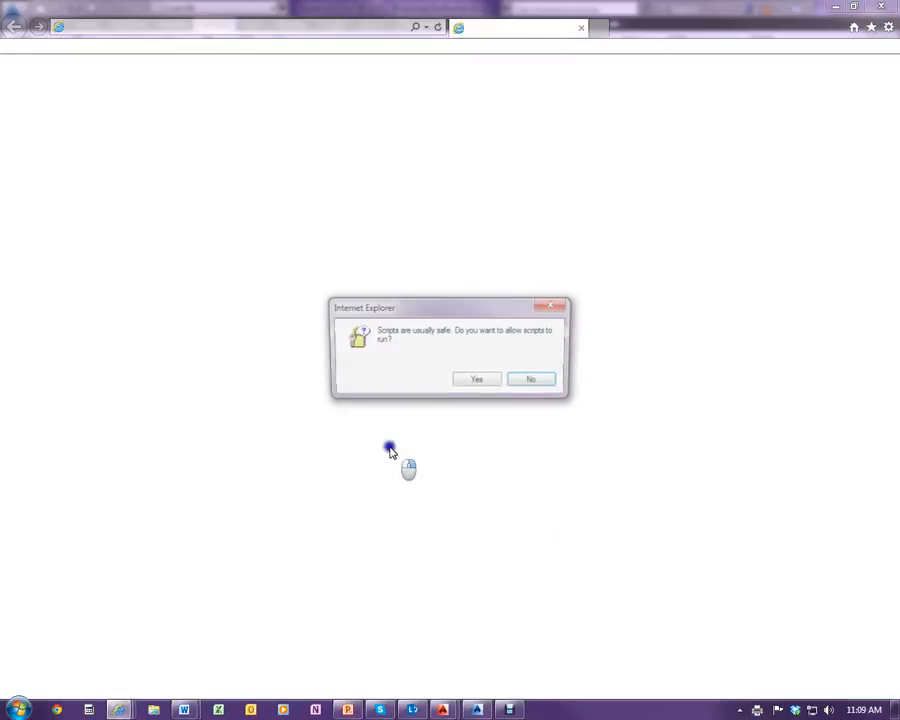
click(476, 380)
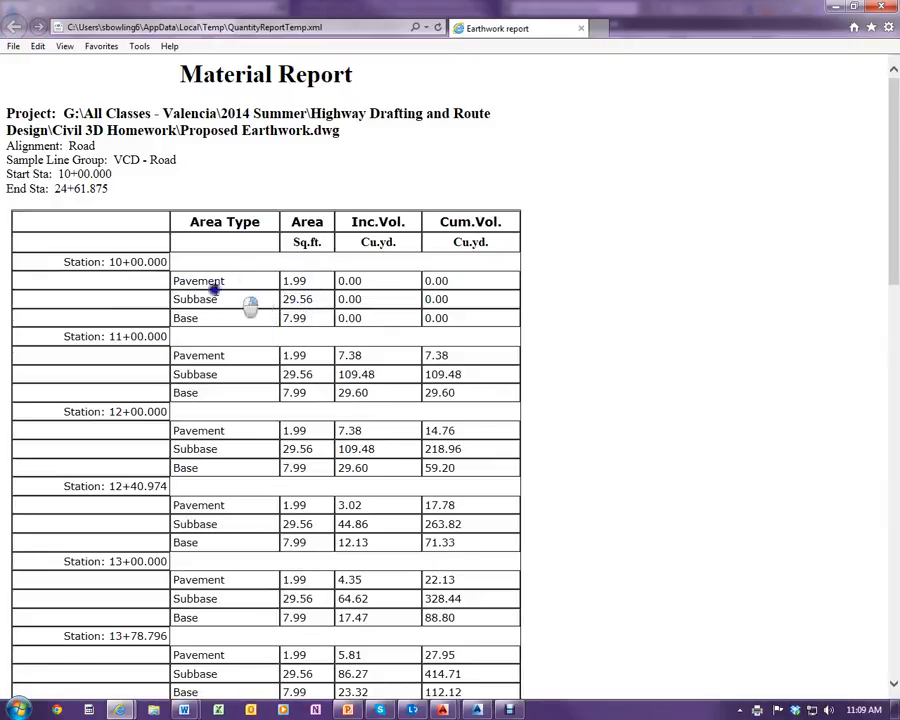
scroll(203, 316, down, 1)
scroll(203, 316, down, 15)
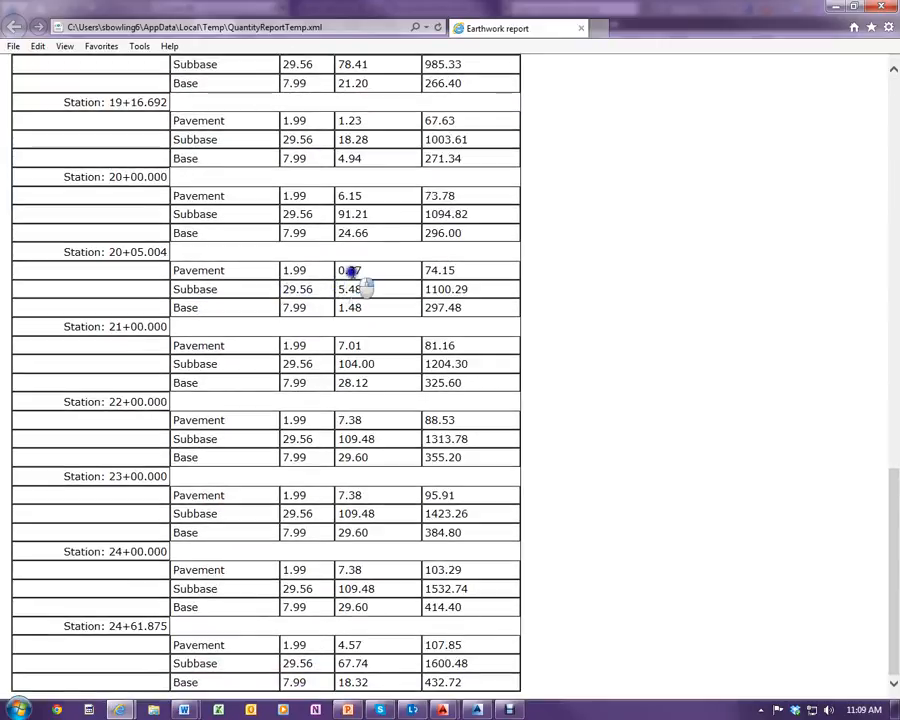
scroll(310, 252, up, 8)
scroll(310, 258, up, 9)
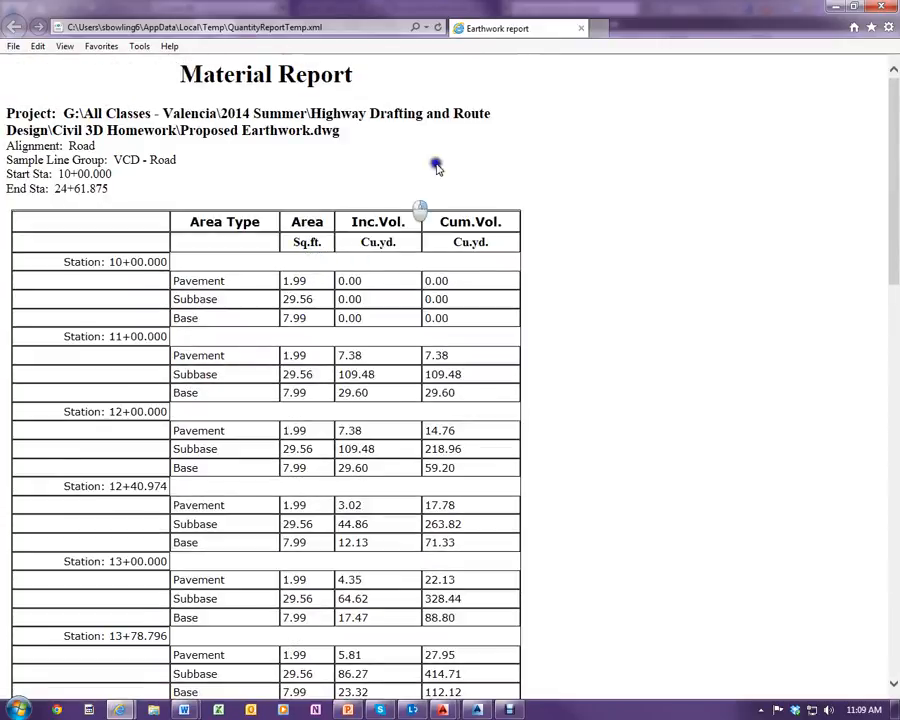
Print the Material Report with CutePDF Writer, save the PDF under a different file name in the Drawing Point Files folder, and close the report
right_click(574, 636)
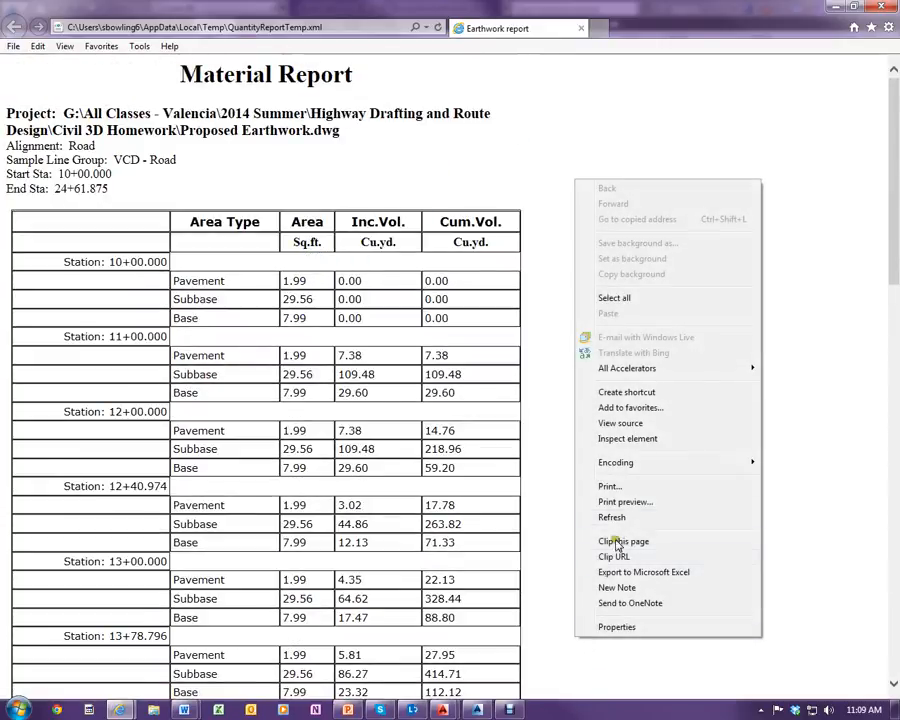
click(606, 486)
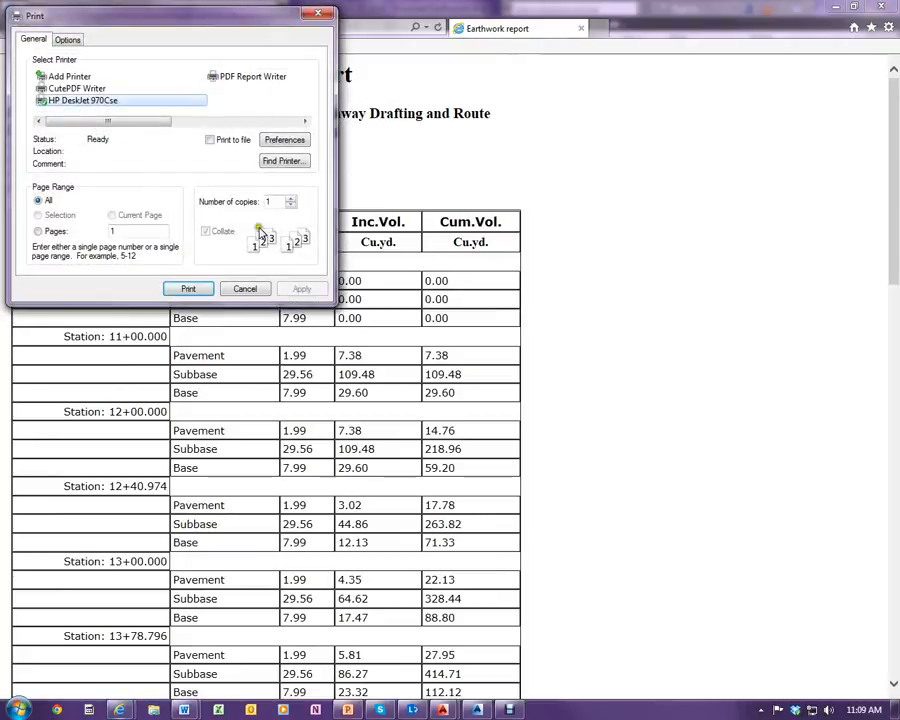
click(60, 89)
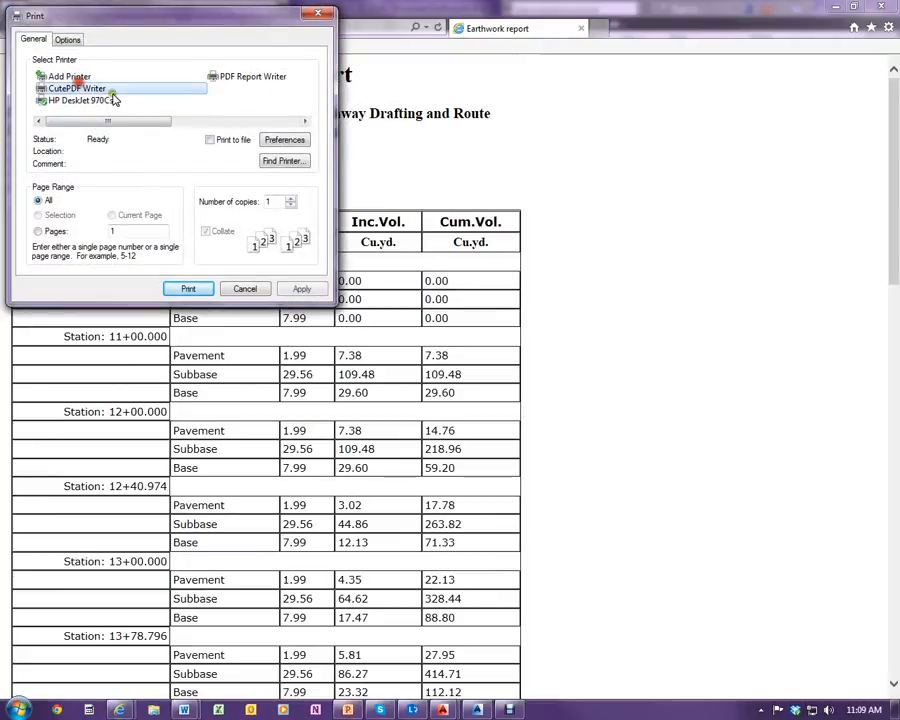
click(180, 287)
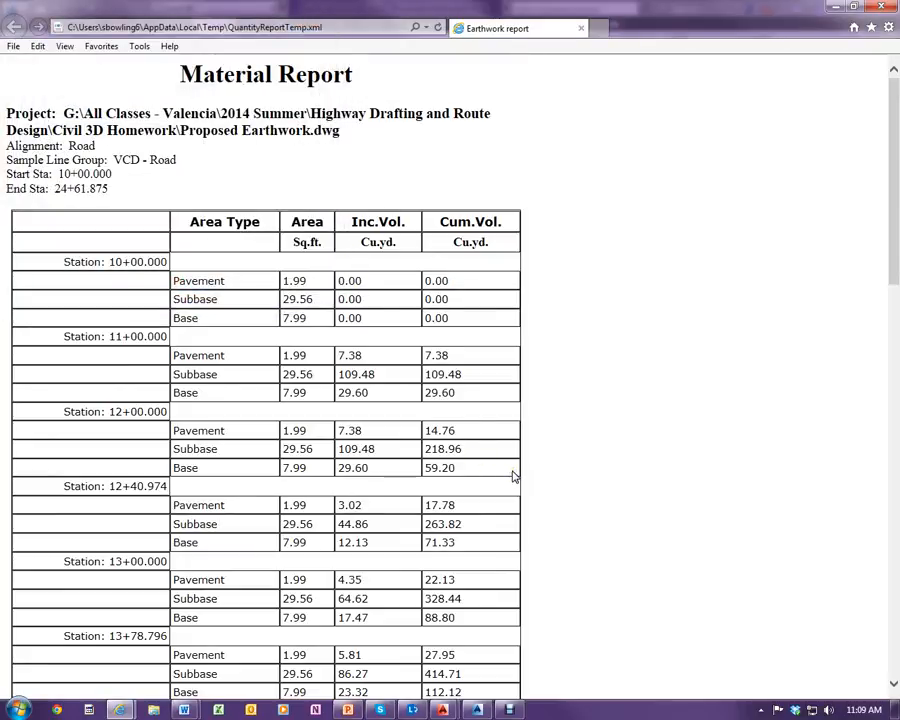
click(556, 380)
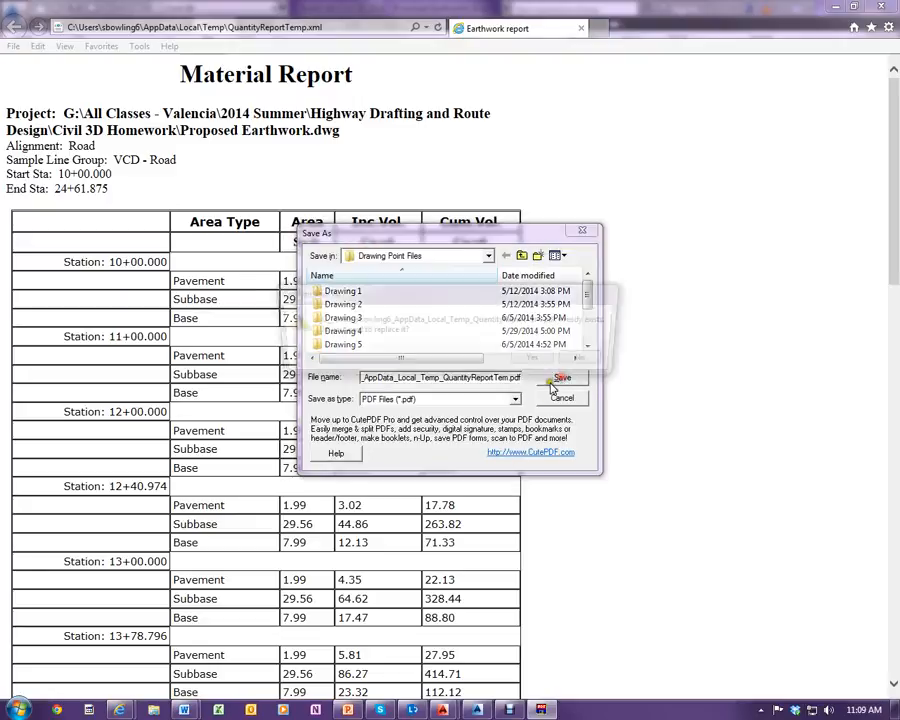
click(816, 357)
click(463, 377)
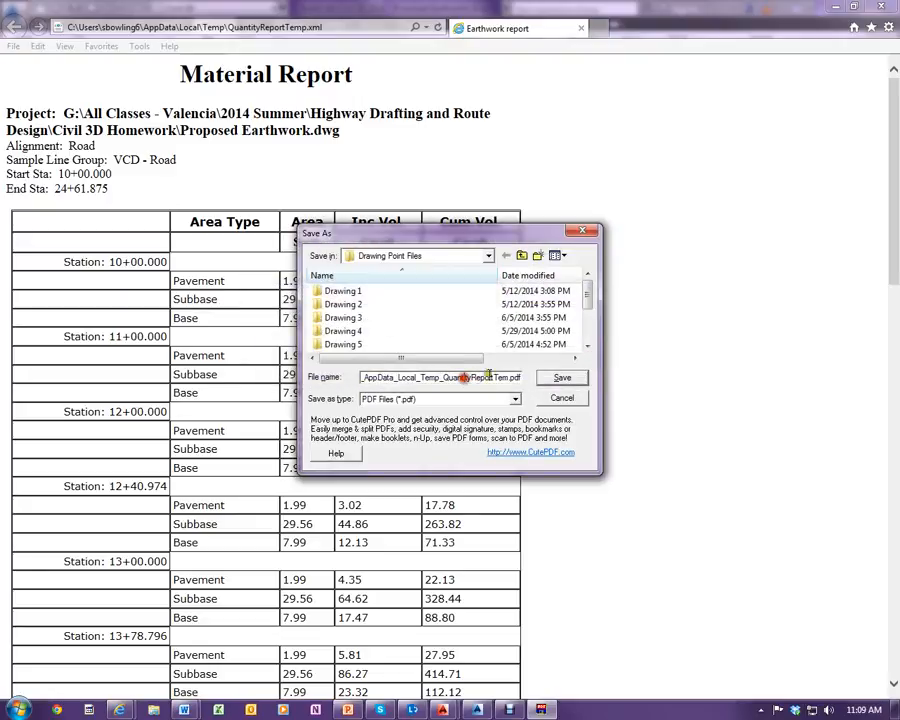
key(Home)
text(2)
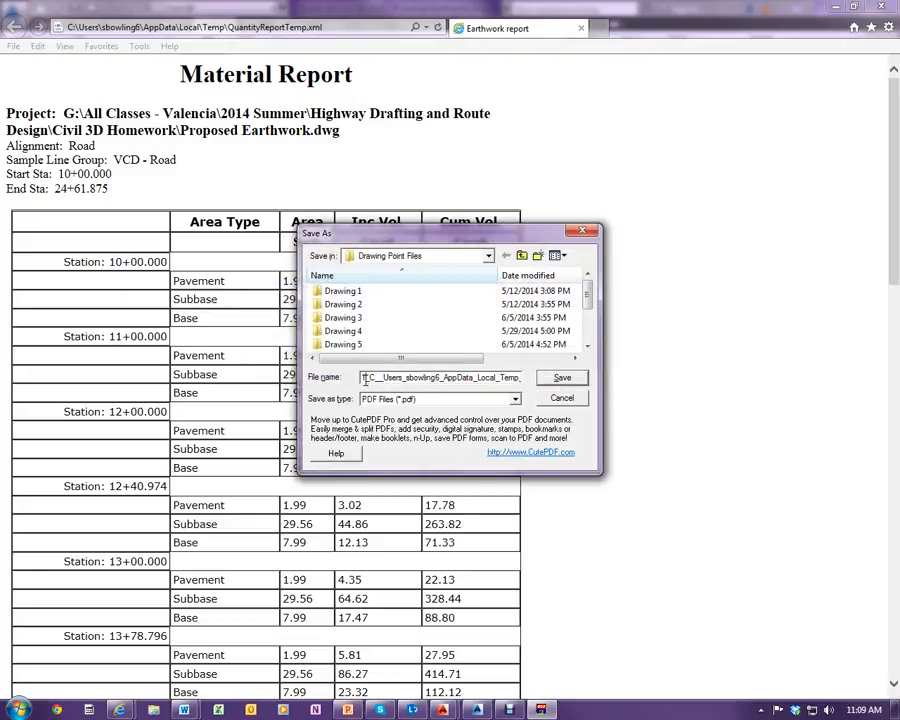
key(Return)
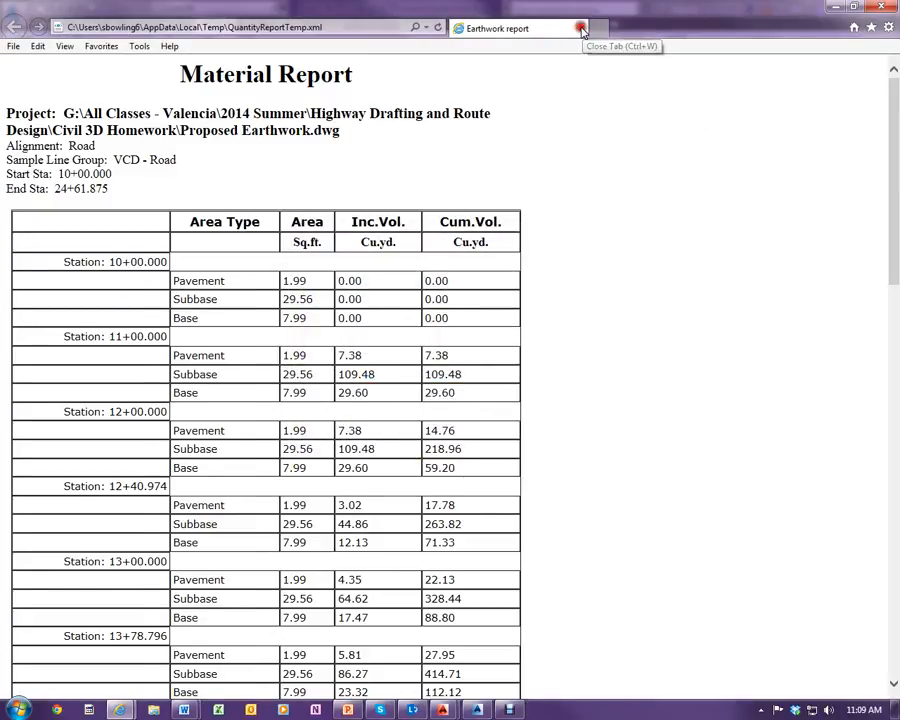
click(583, 29)
scroll(419, 217, down, 7)
scroll(433, 261, up, 10)
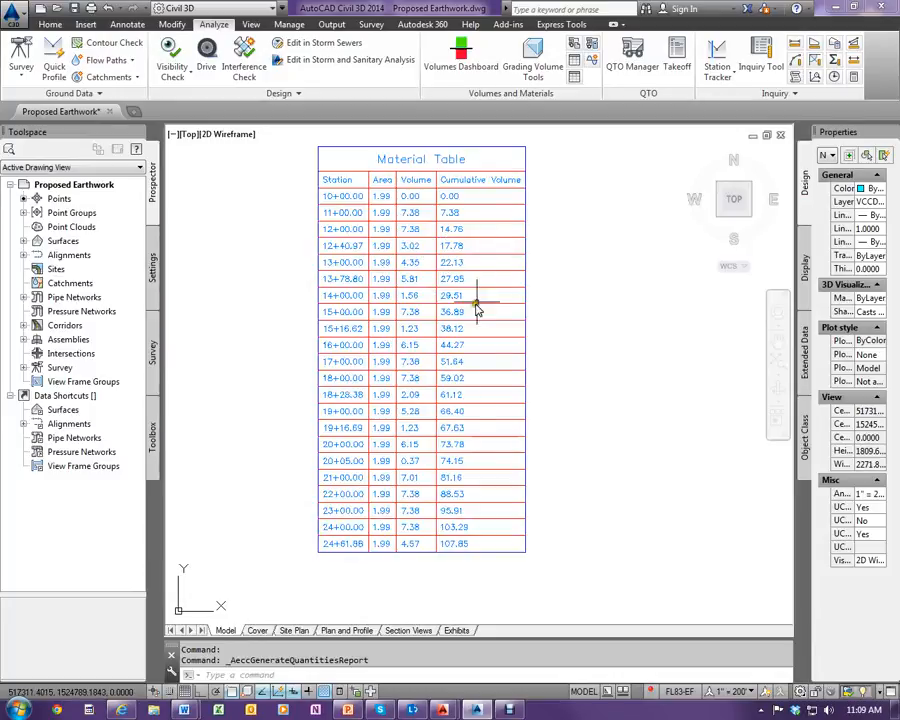
scroll(476, 254, down, 2)
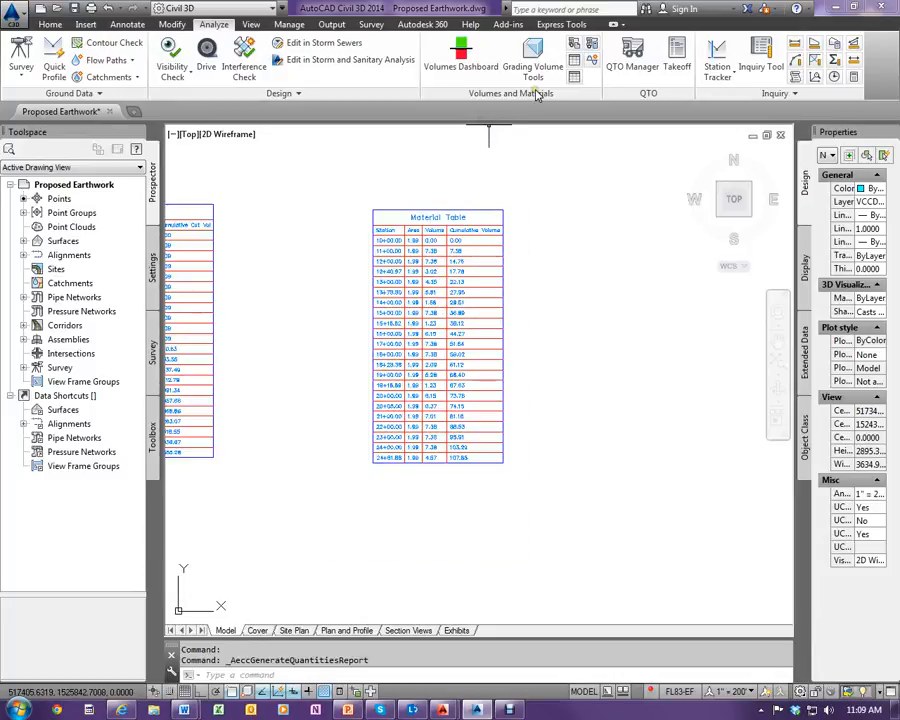